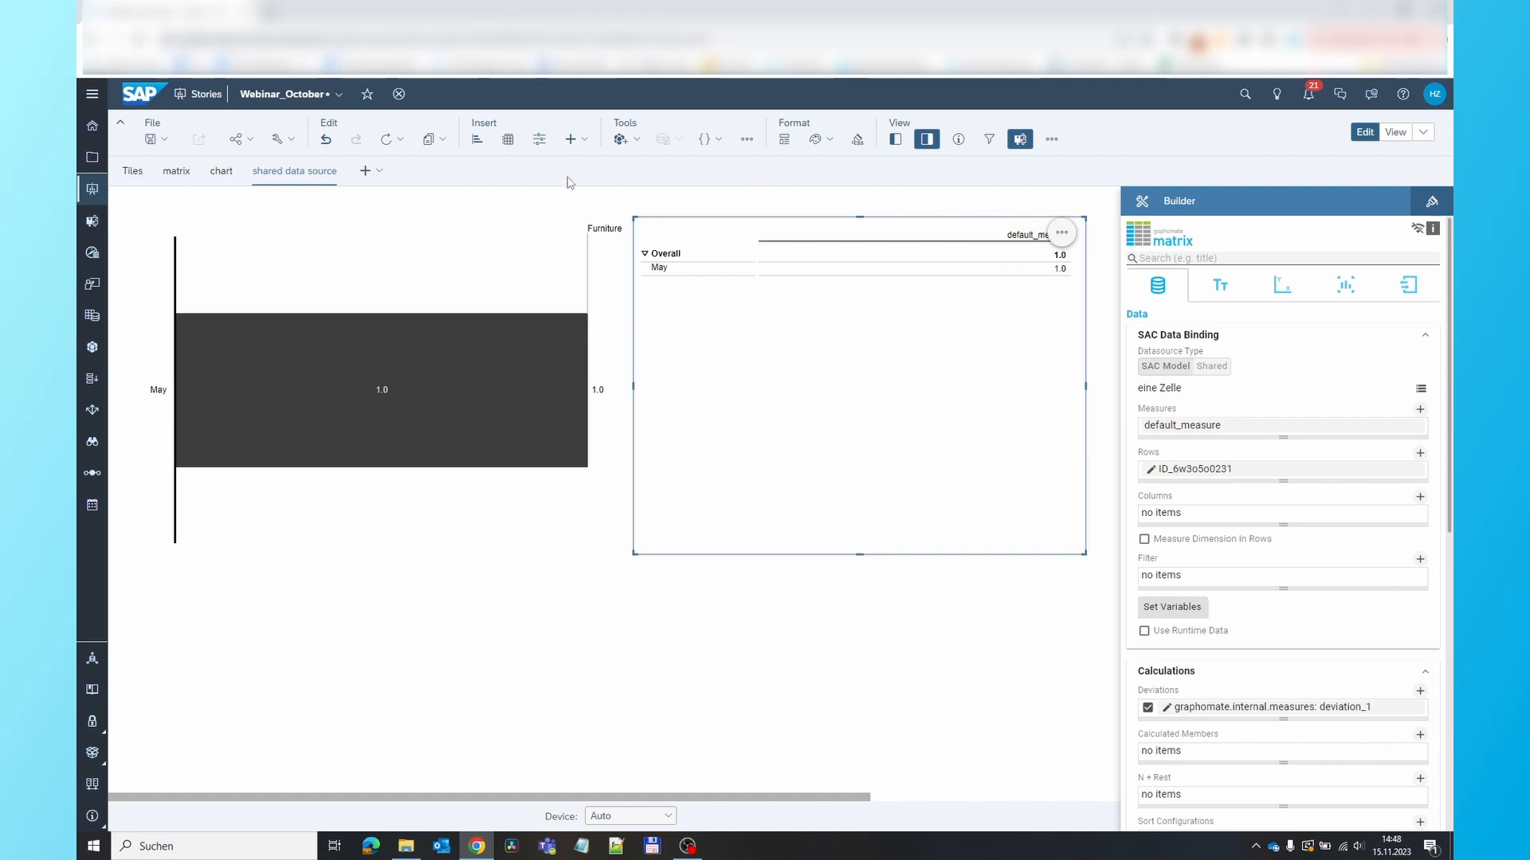
Insert the custom widget graphomate-shared-datasource v1.20233.1 and connect it to the superstore_dataset model
left_click(572, 139)
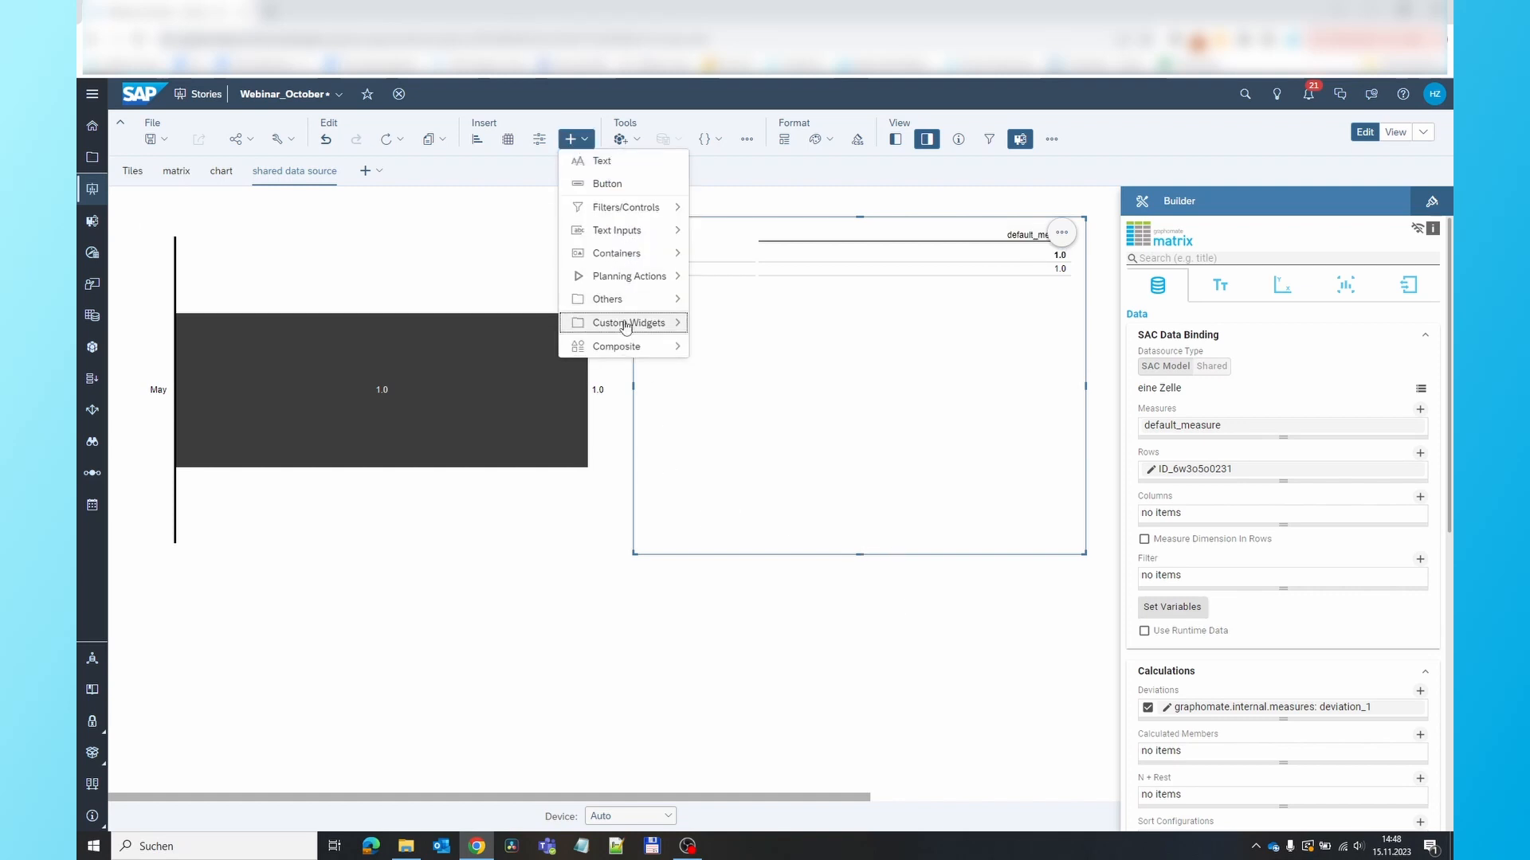
mouse_move(626, 327)
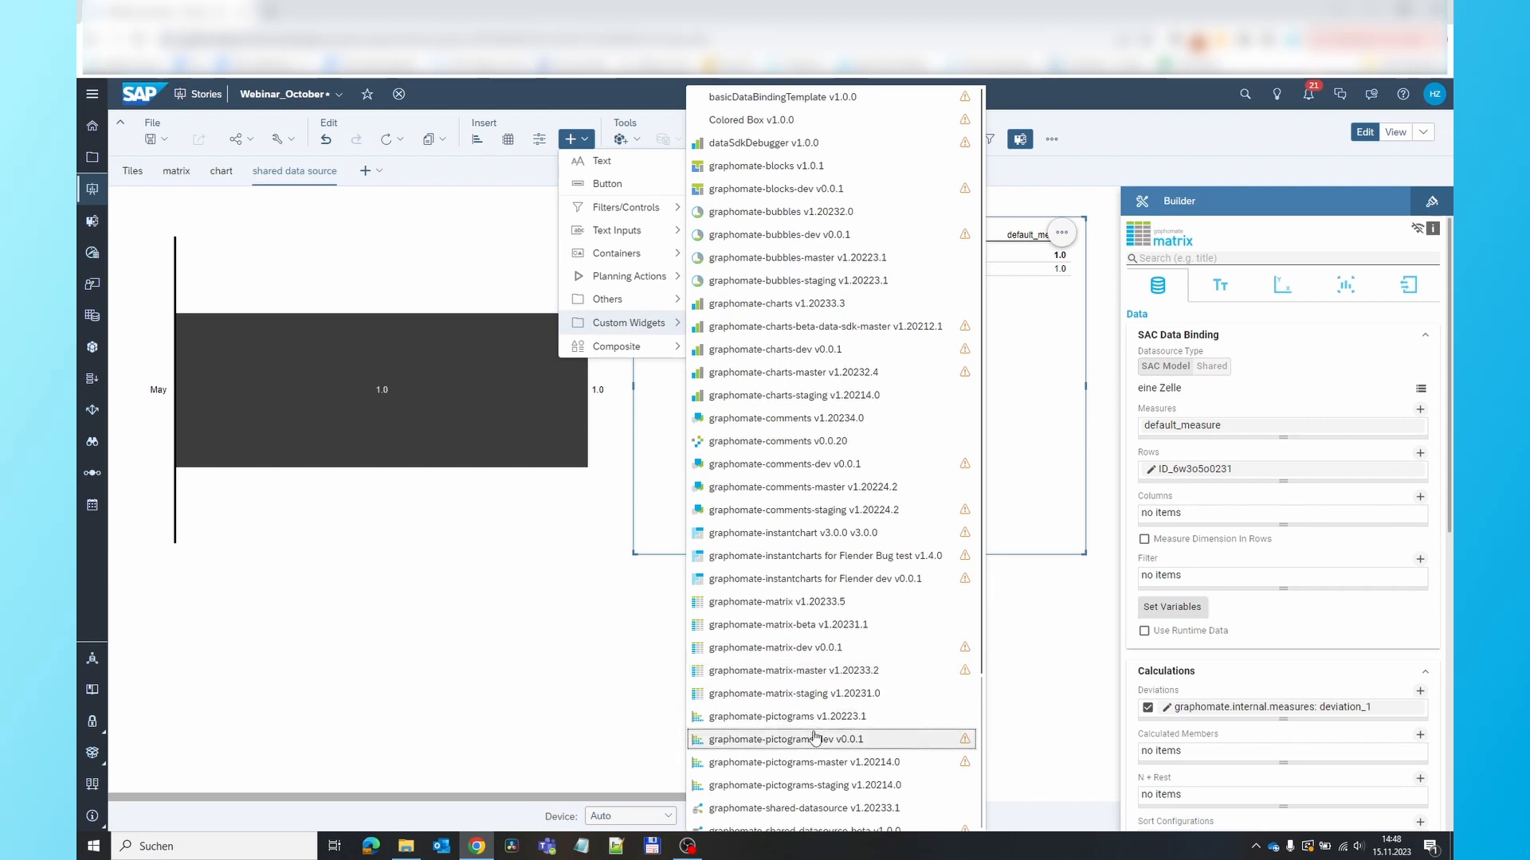
scroll(876, 717, "down", 2)
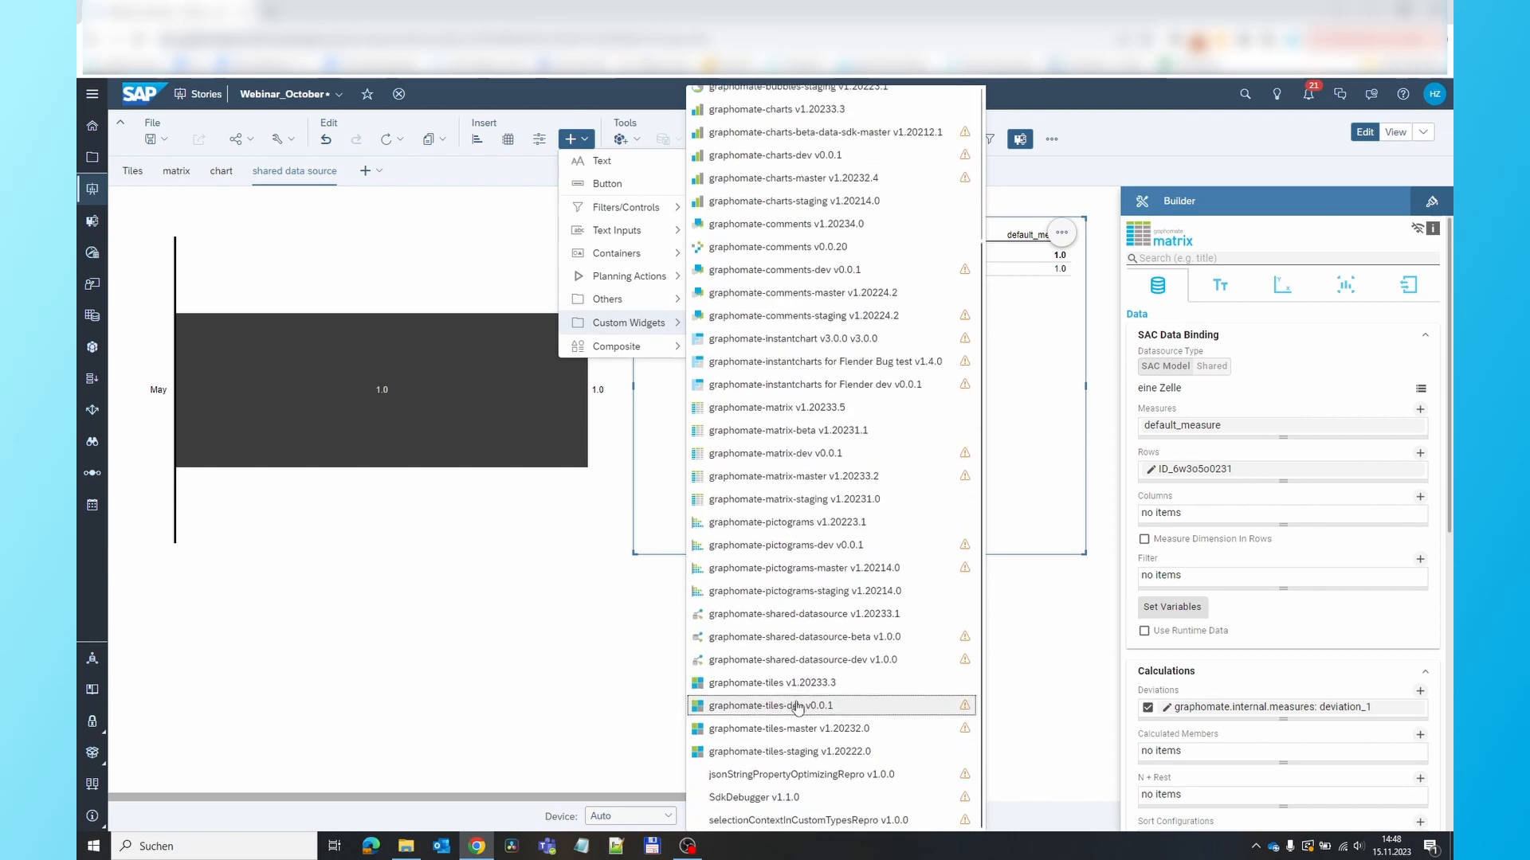
left_click(851, 616)
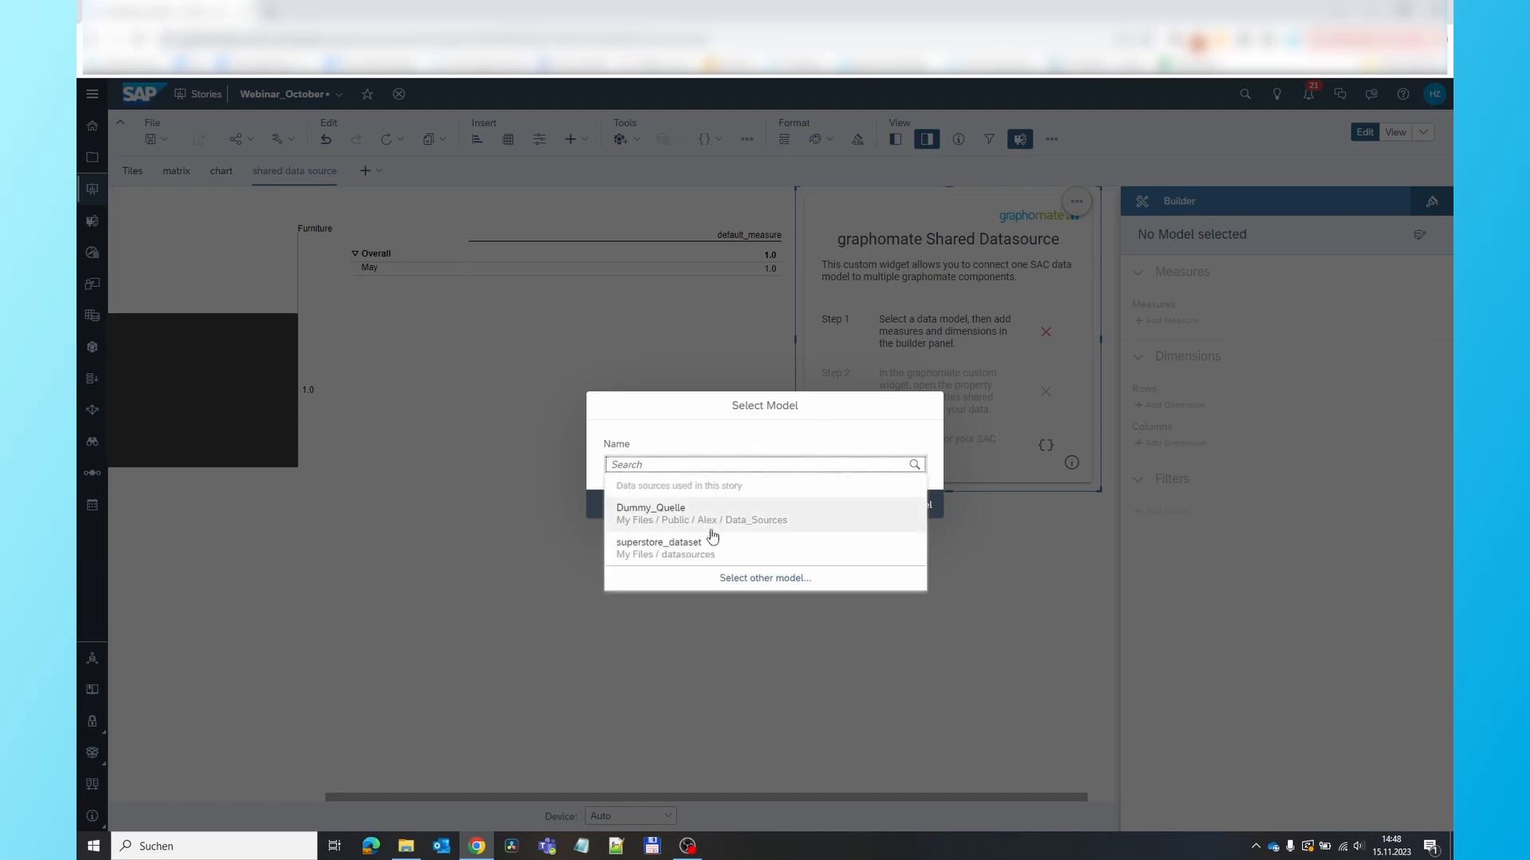
left_click(697, 552)
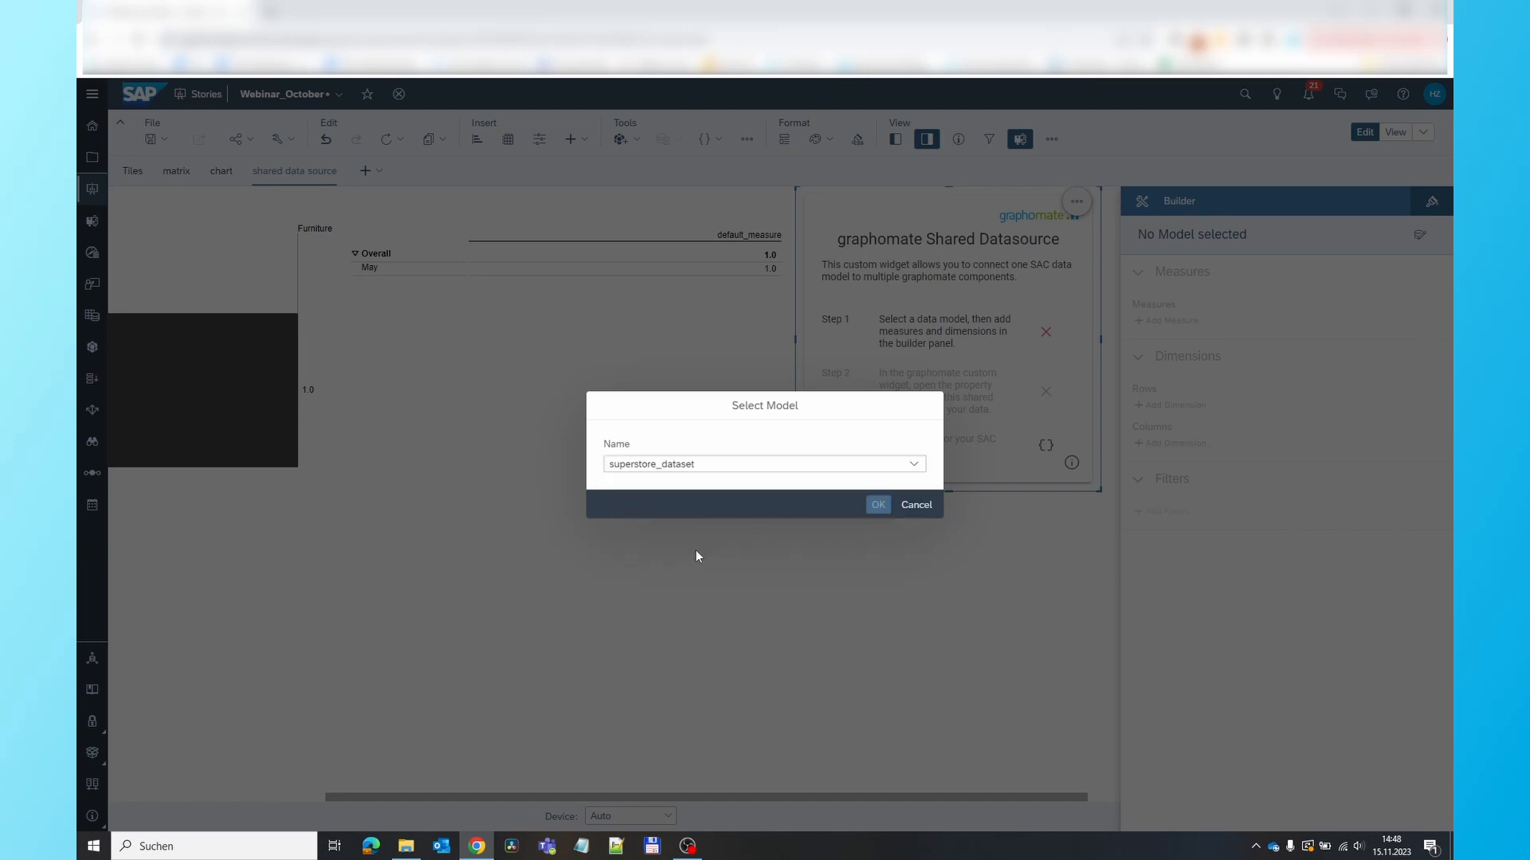
left_click(878, 504)
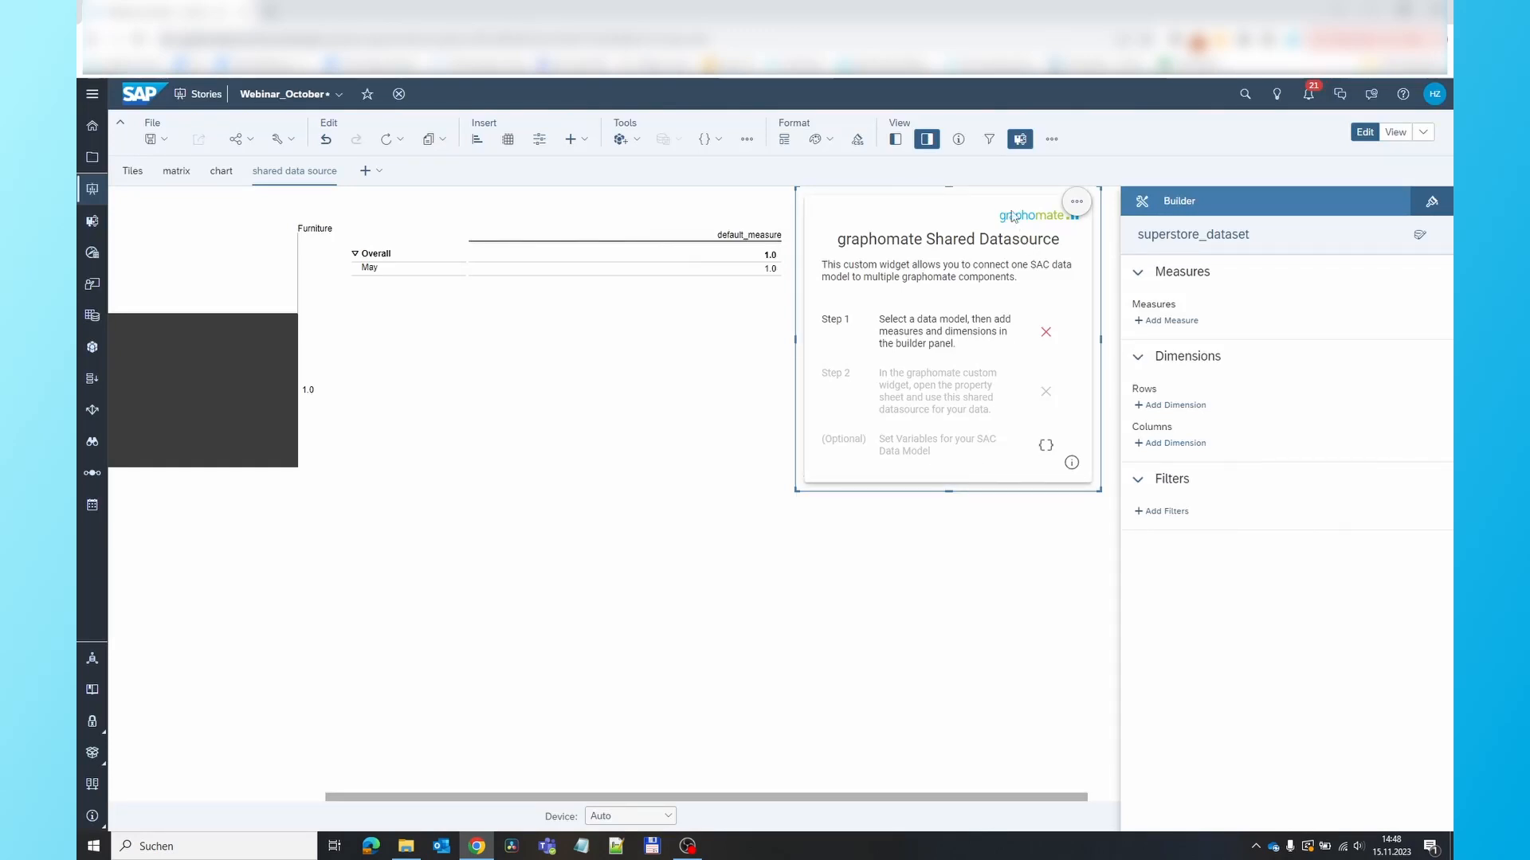
Move the Shared Datasource widget beneath the chart and the matrix so it no longer sits beside them
left_click_drag(1012, 215, 428, 508)
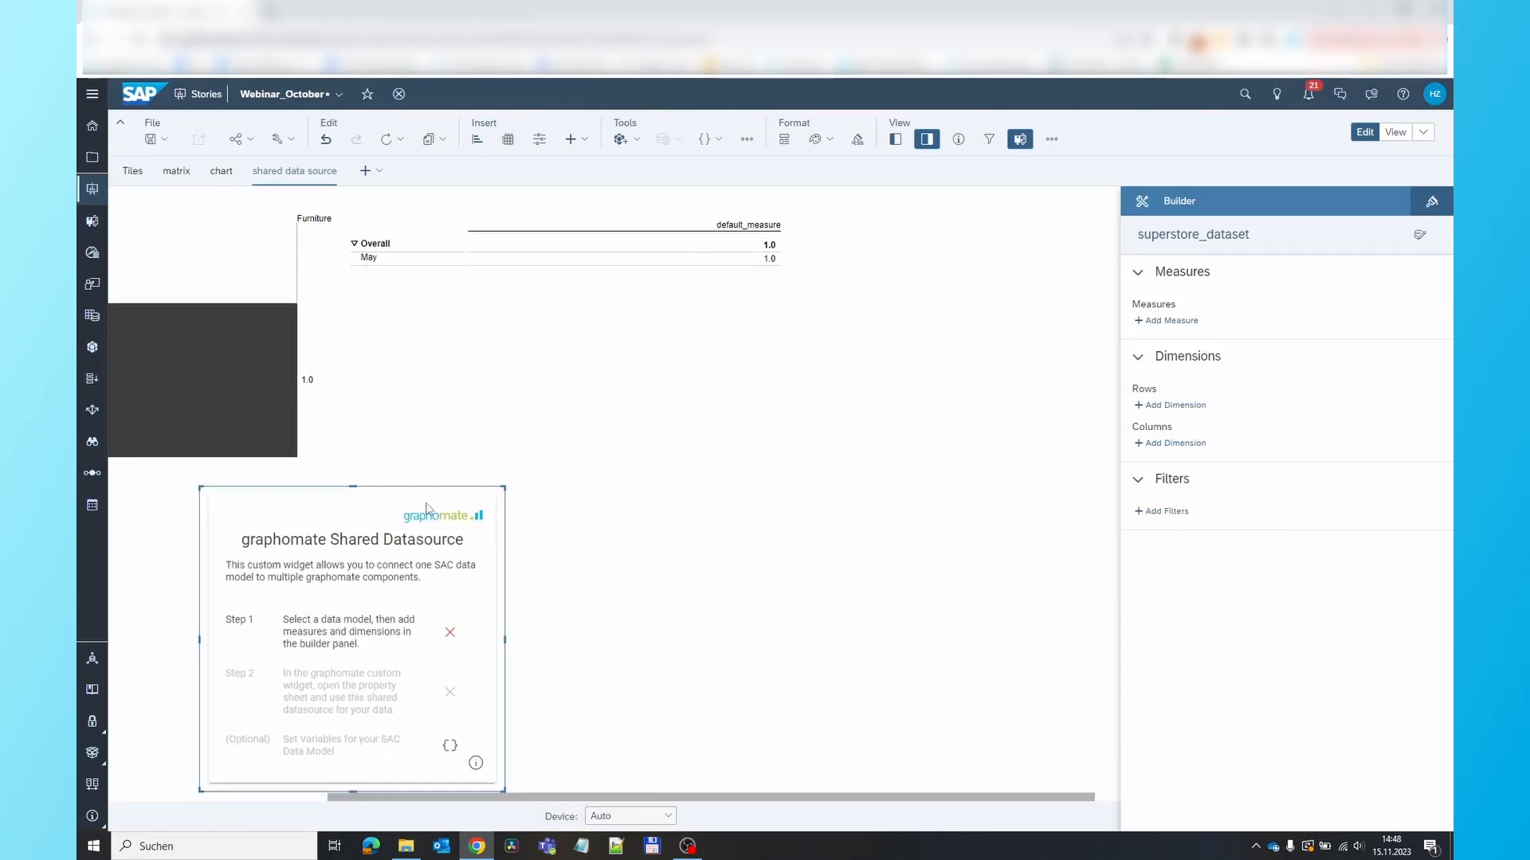
left_click_drag(655, 797, 422, 796)
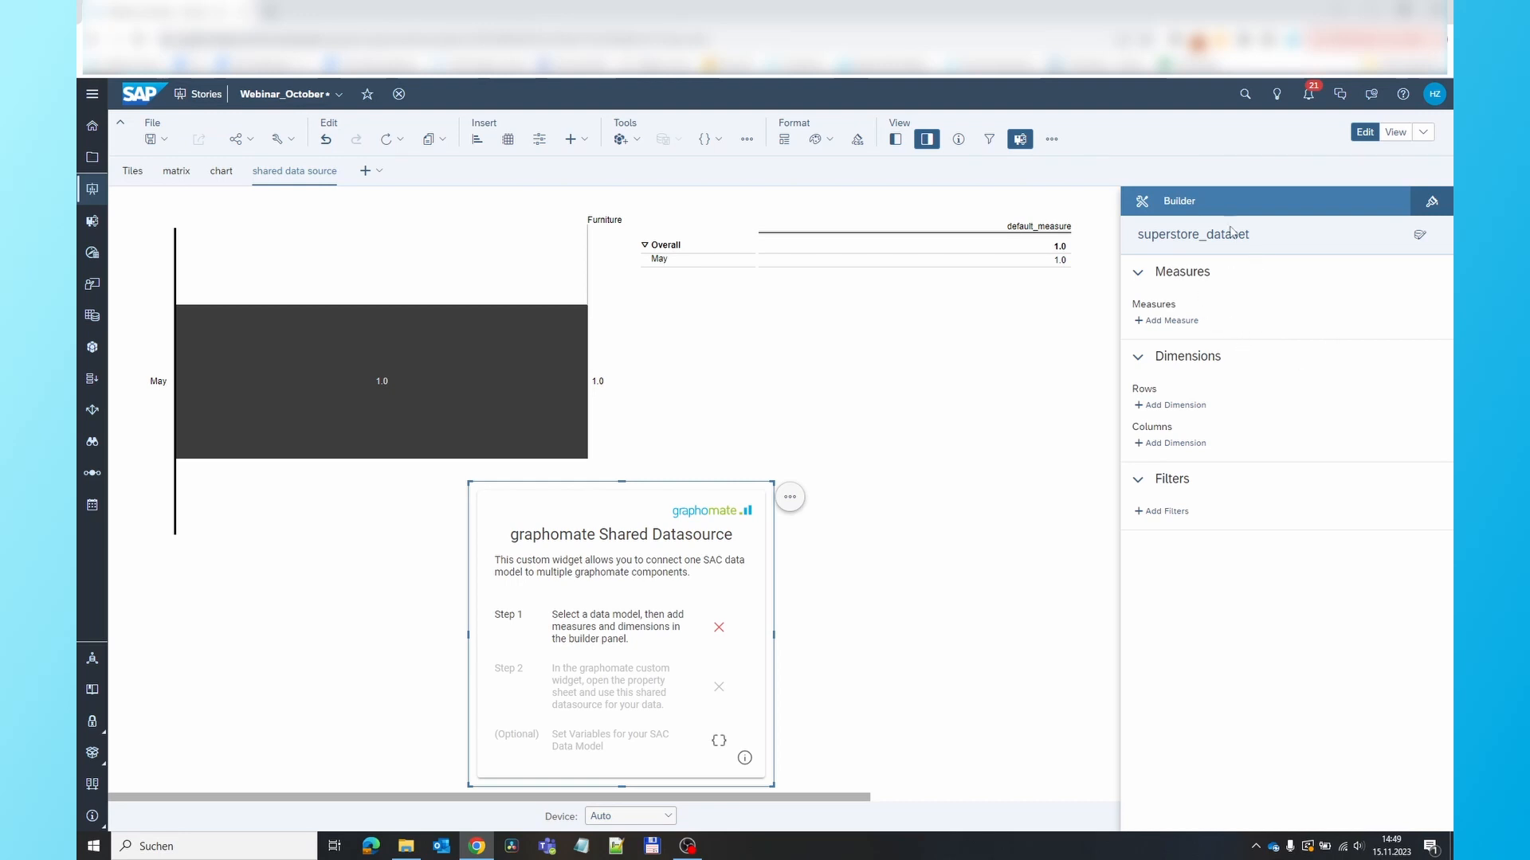
Add the measures Sales, Sales_FC, Profit and Profit_FC to the shared datasource
left_click(1171, 320)
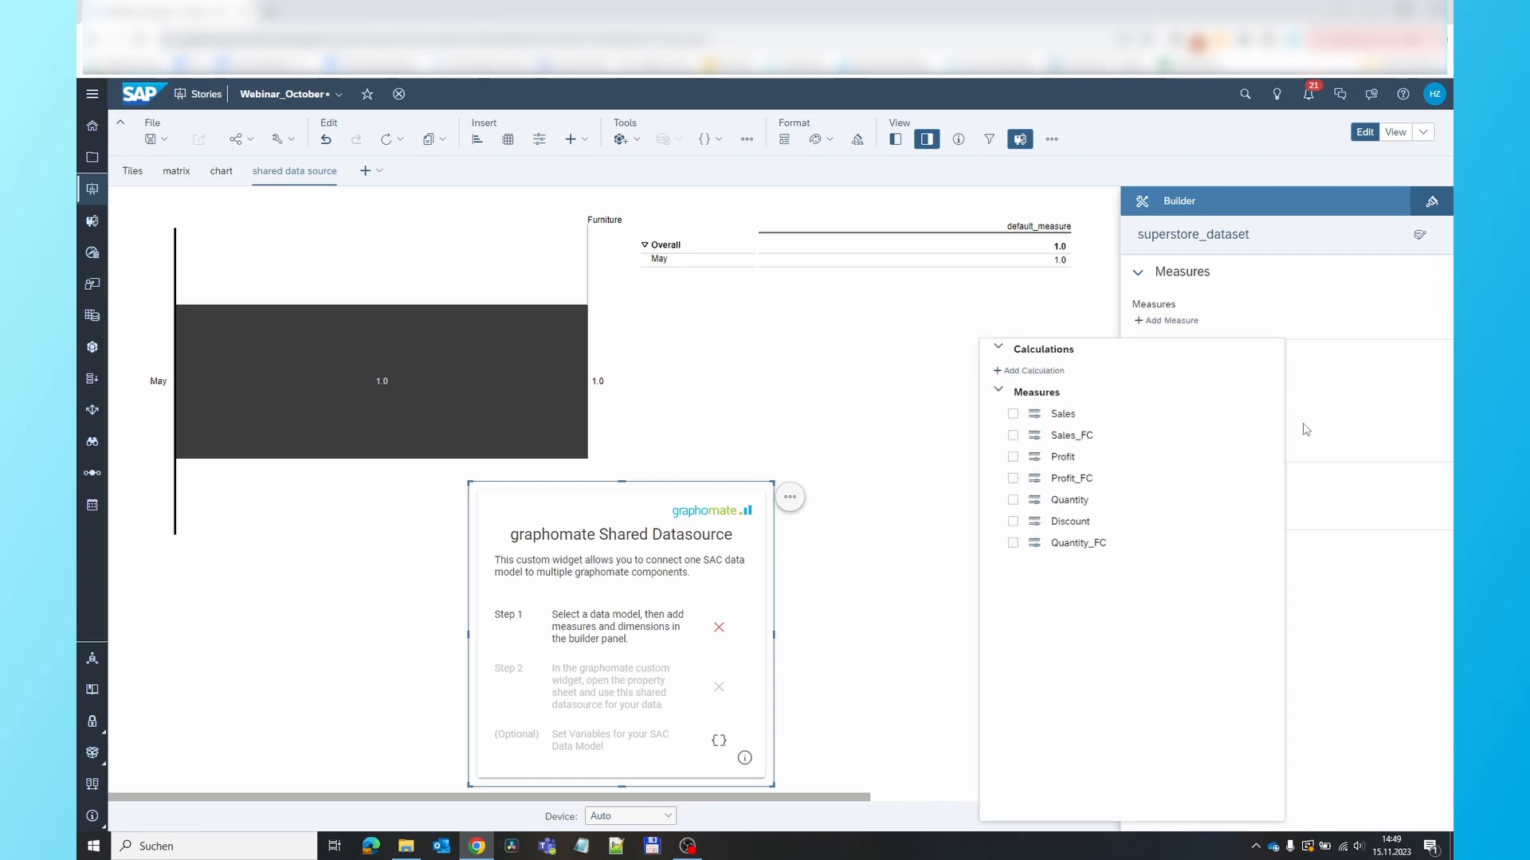
left_click(1014, 415)
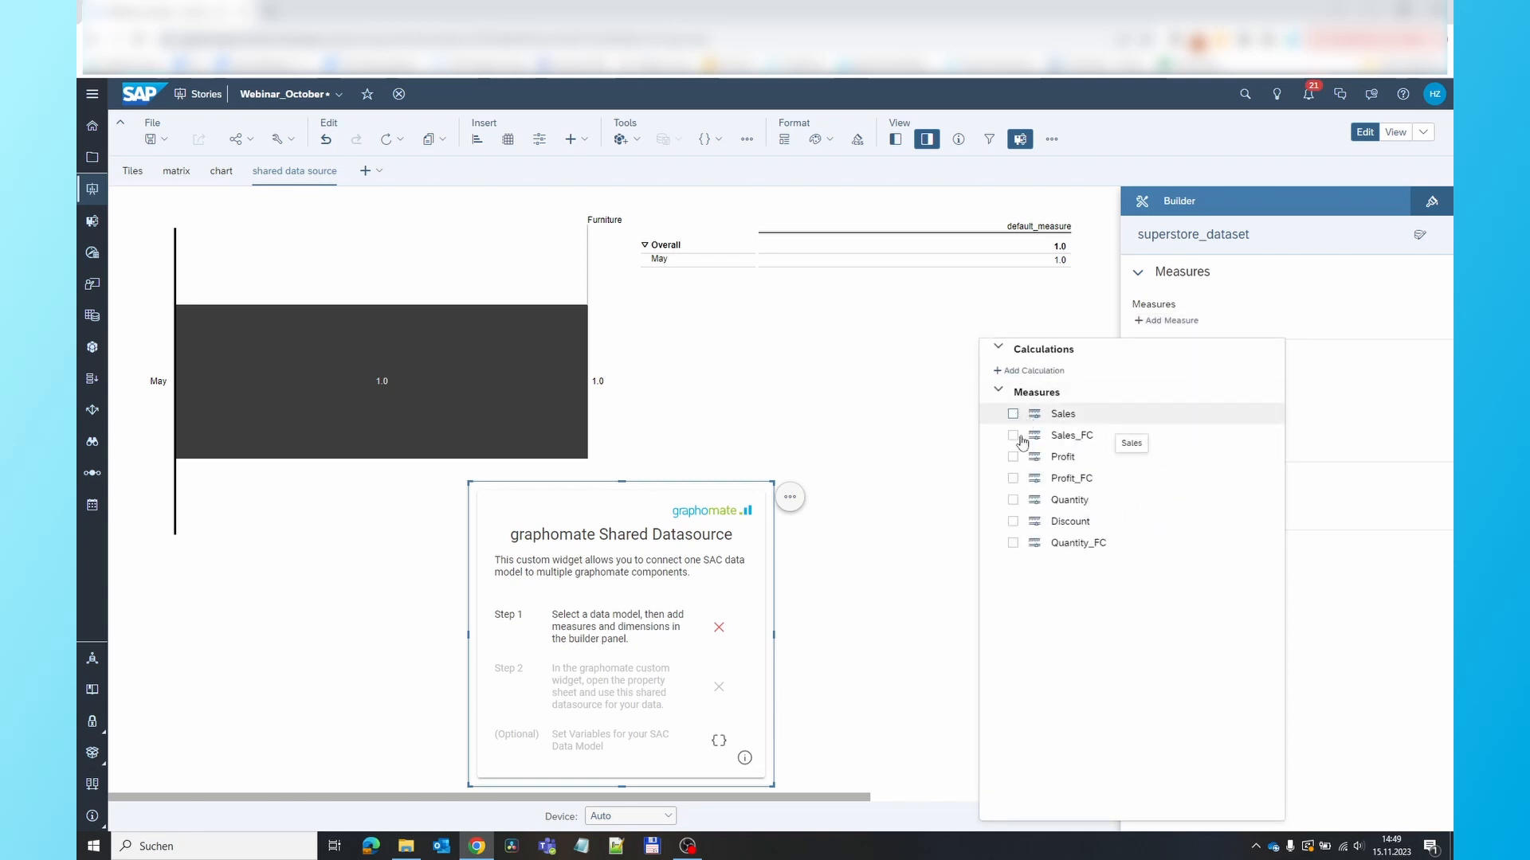
left_click(1013, 479)
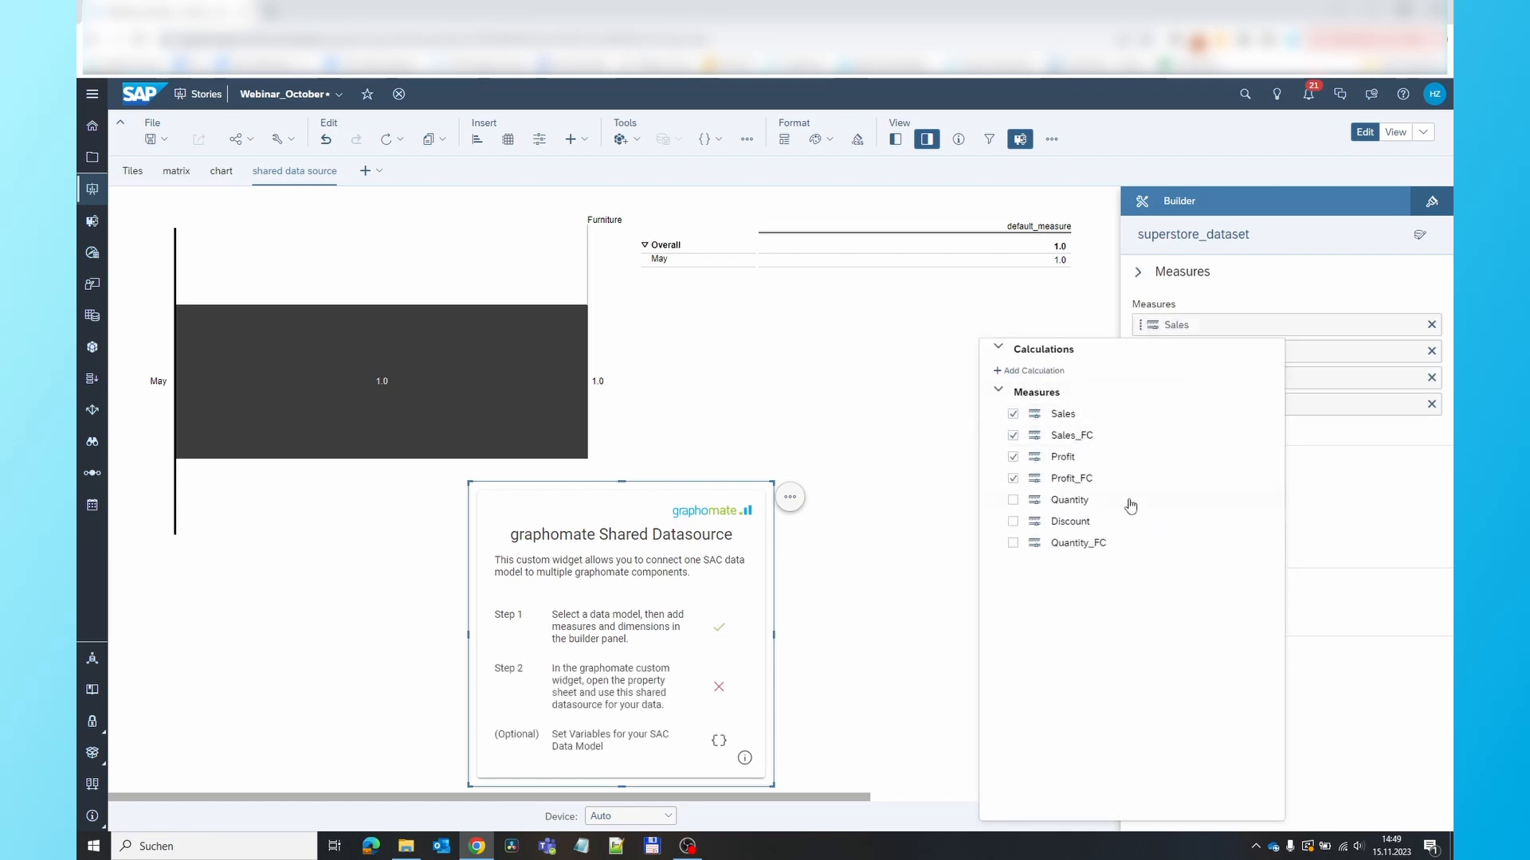
left_click(1354, 266)
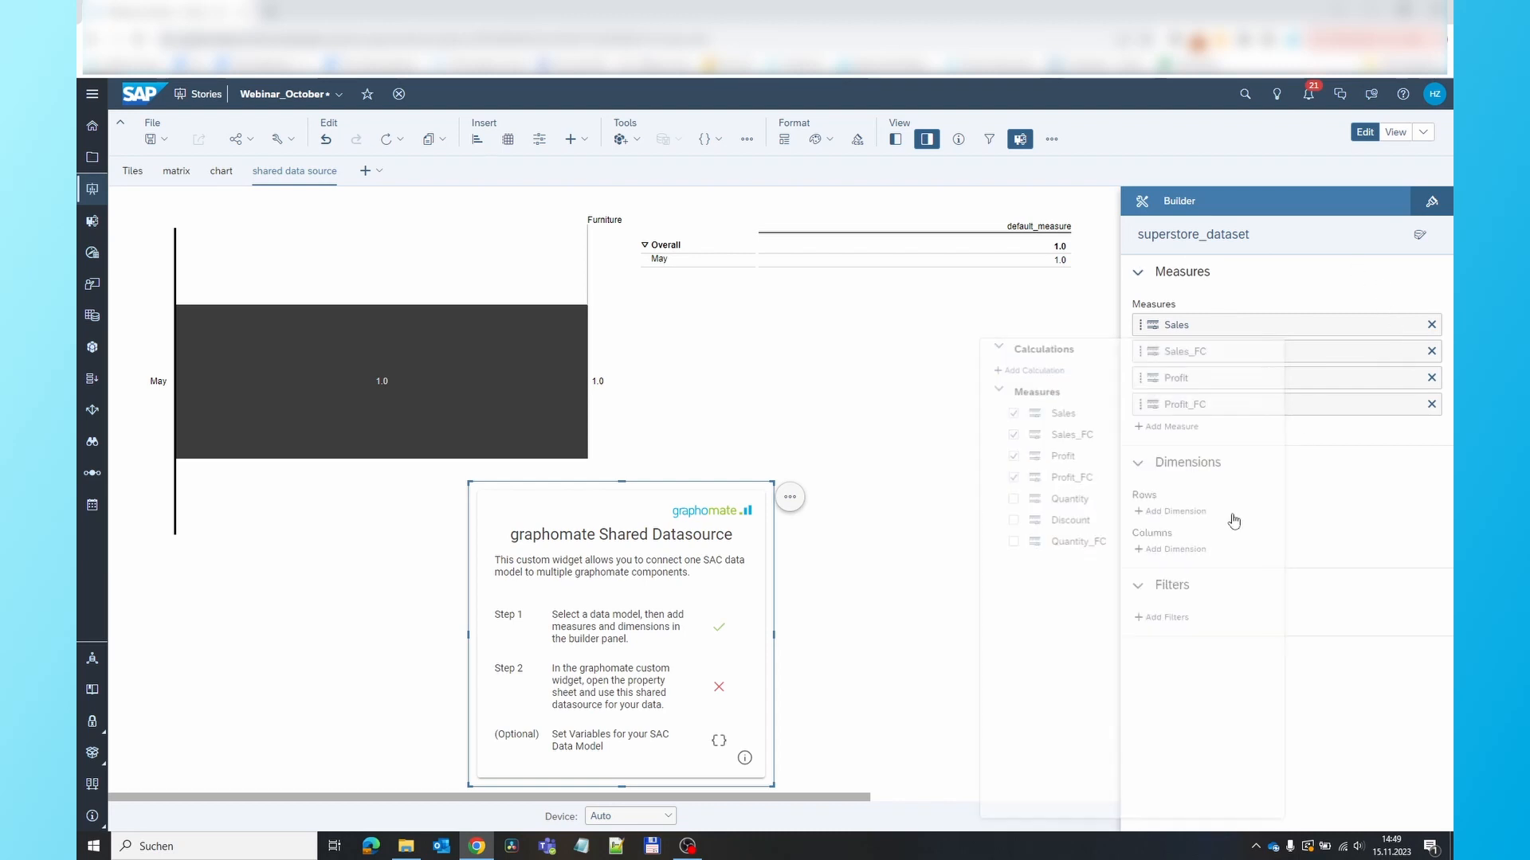
Add Country/Region, Category and Order Date as row dimensions of the shared datasource
left_click(1175, 510)
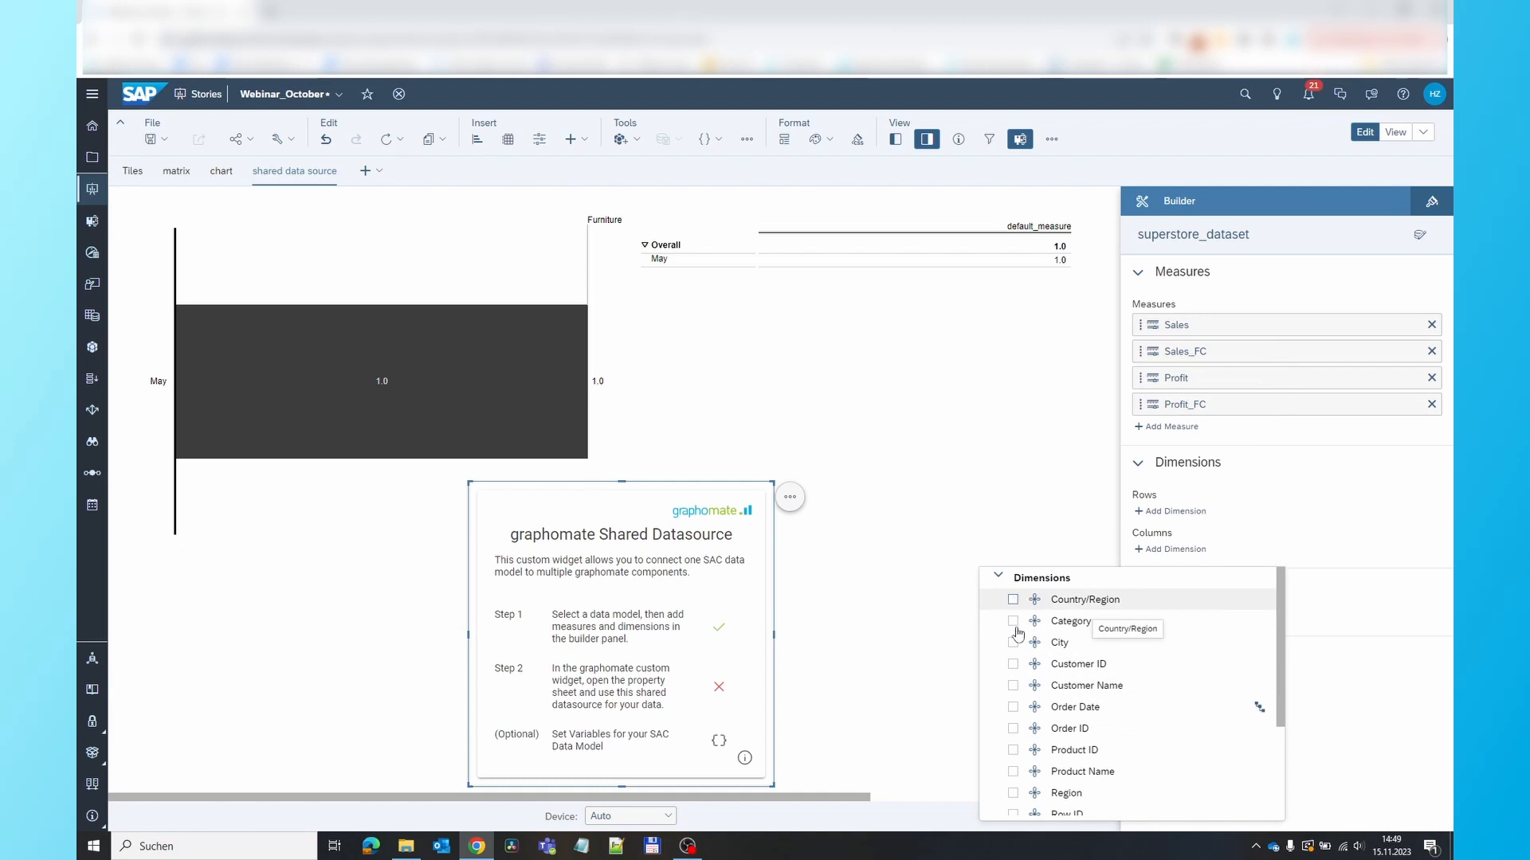
left_click(1014, 601)
left_click(1013, 622)
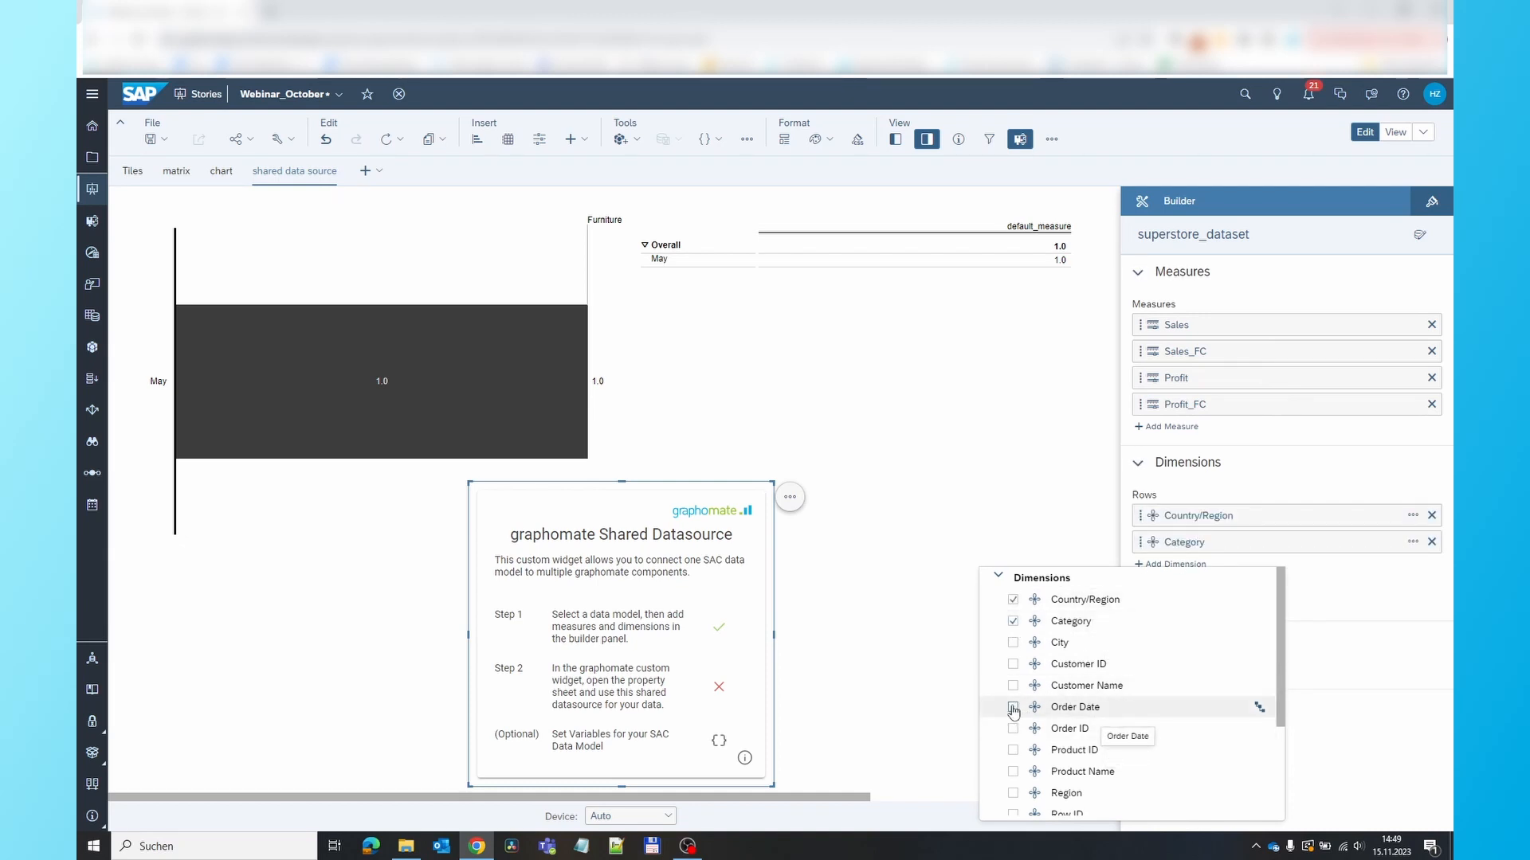
left_click(1093, 708)
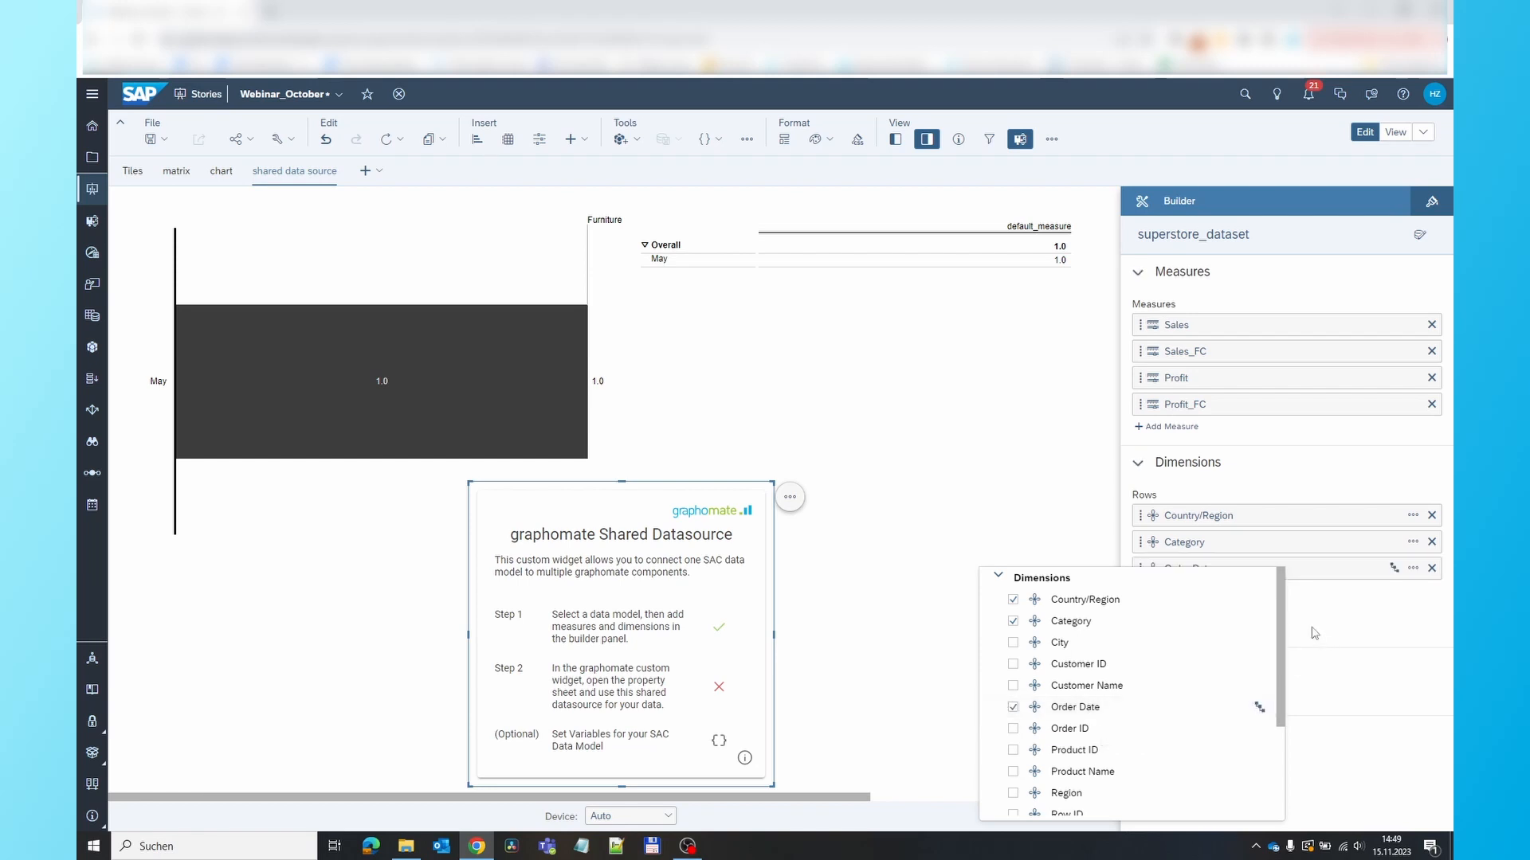
left_click(1318, 603)
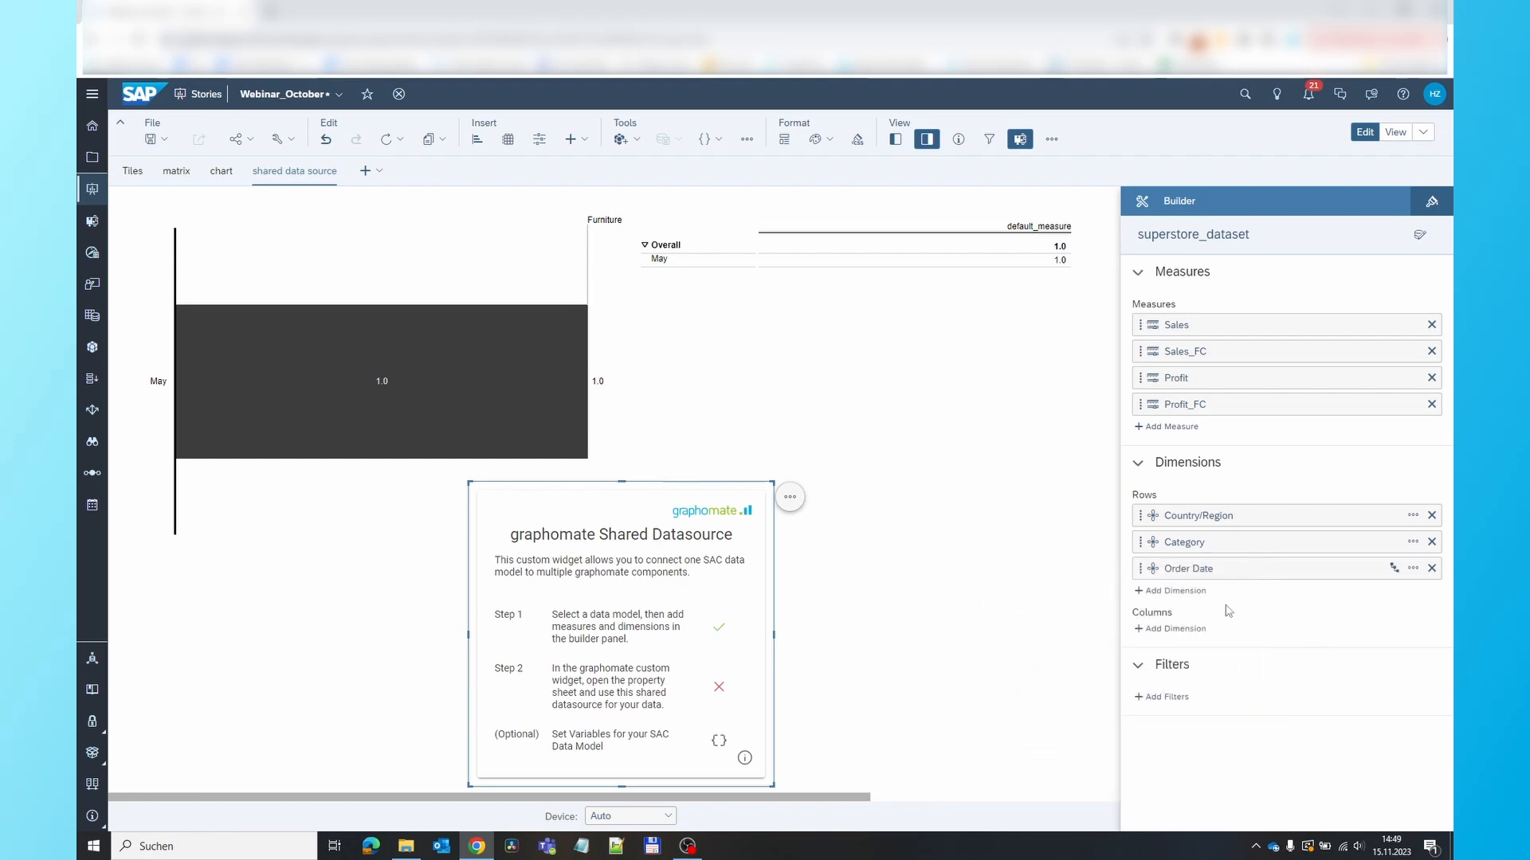
Add an Order Date member filter to the shared datasource that keeps only the year 2019
left_click(1172, 698)
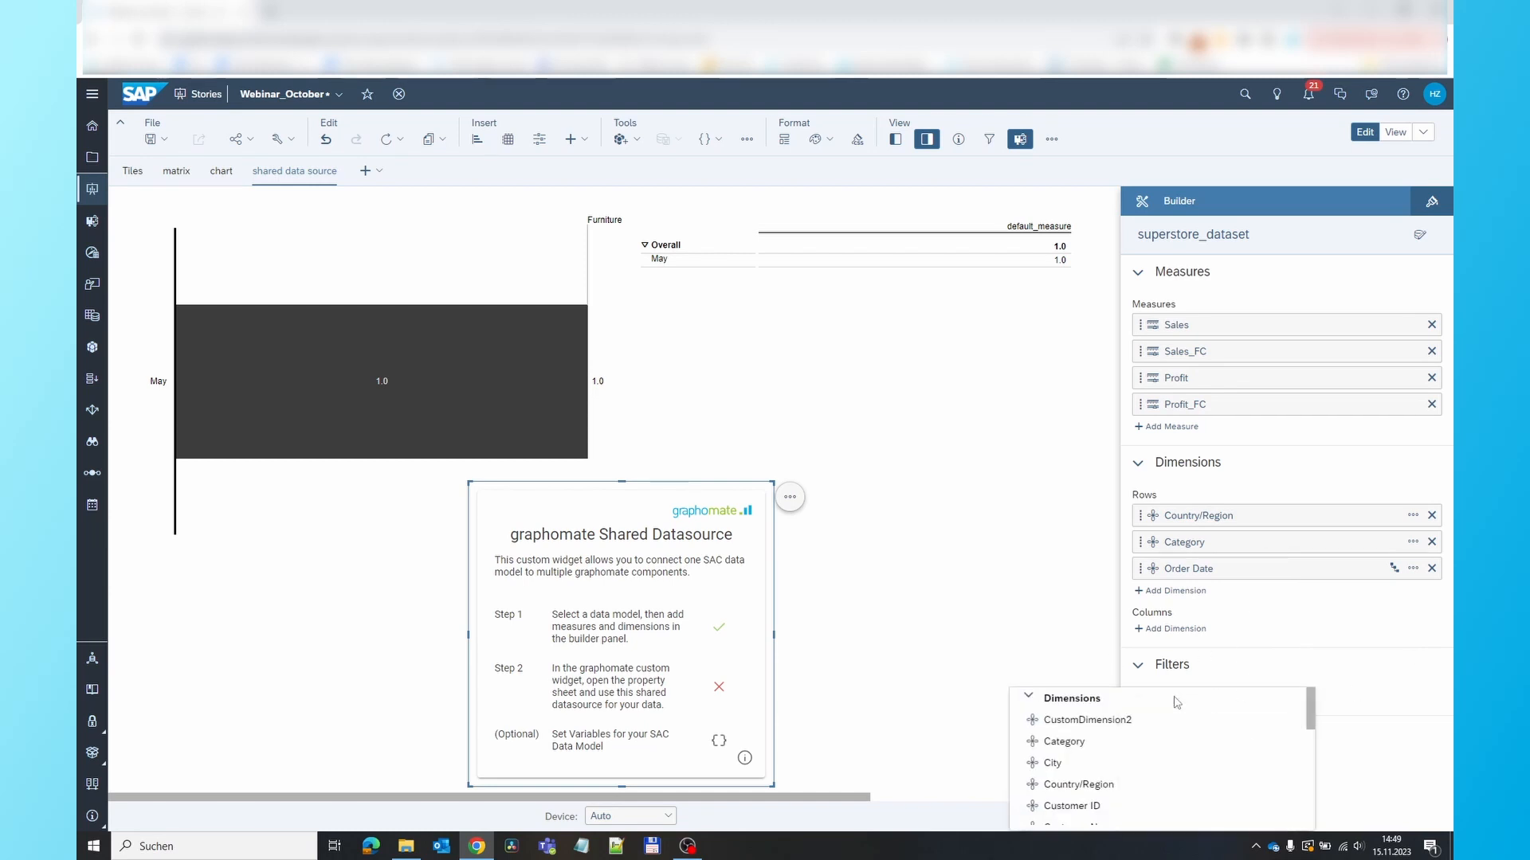
scroll(1156, 756, "down", 5)
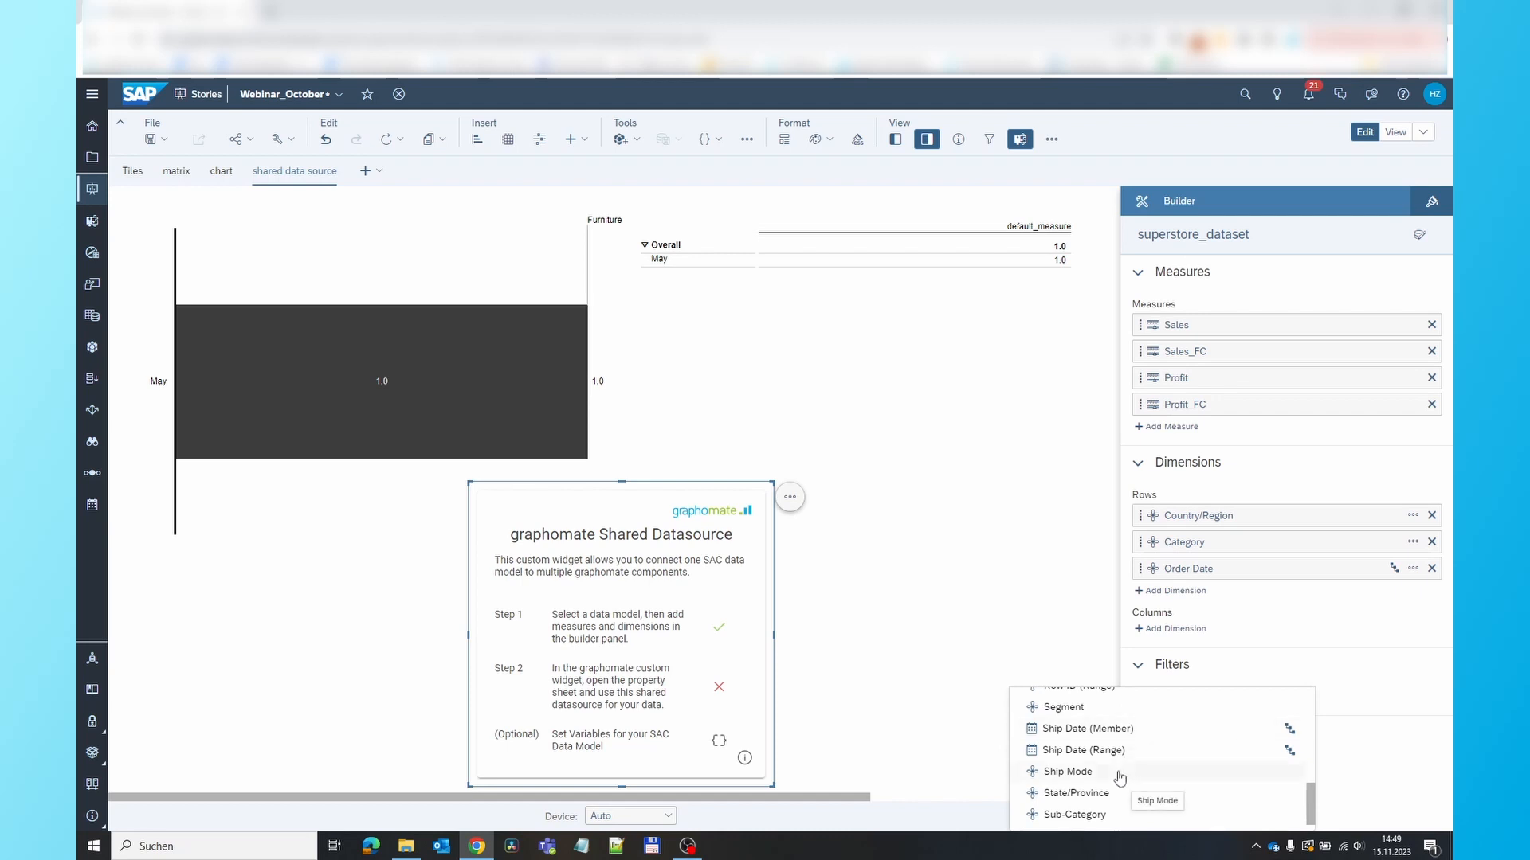
scroll(1172, 742, "up", 2)
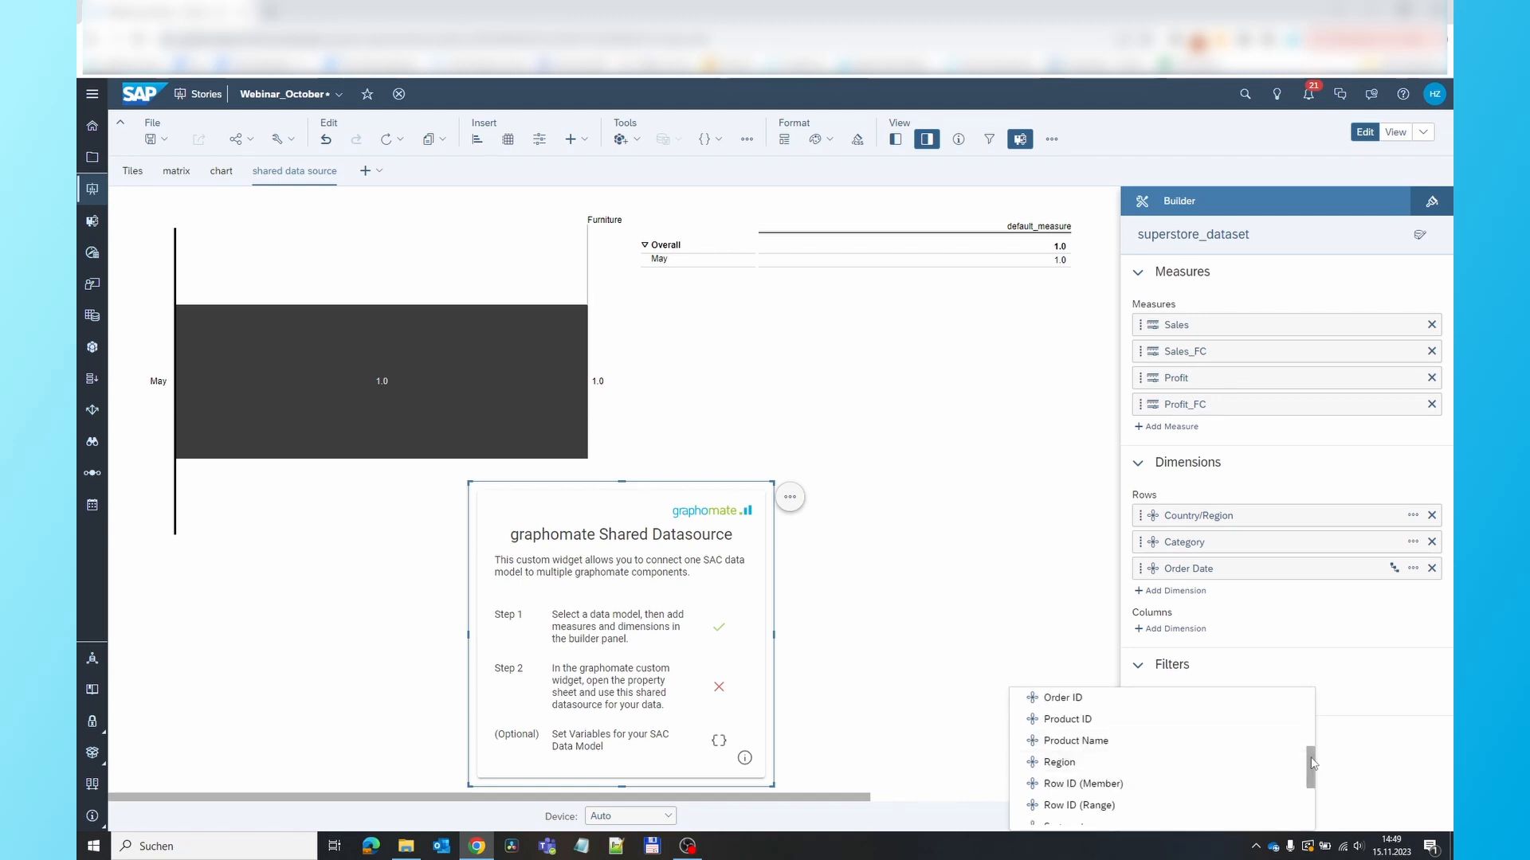
left_click_drag(1309, 767, 1301, 807)
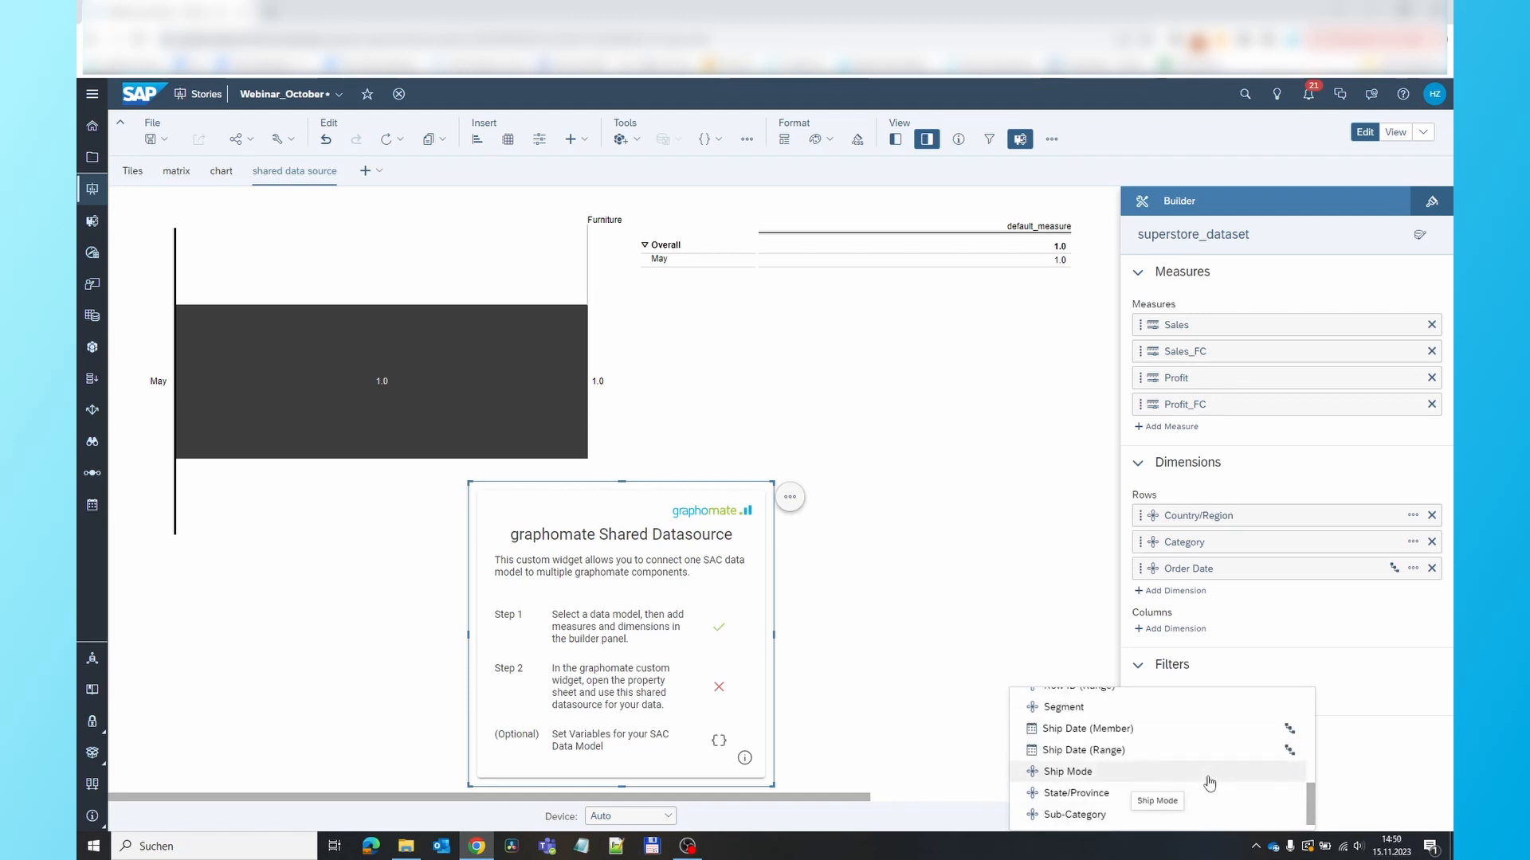
scroll(1210, 780, "up", 4)
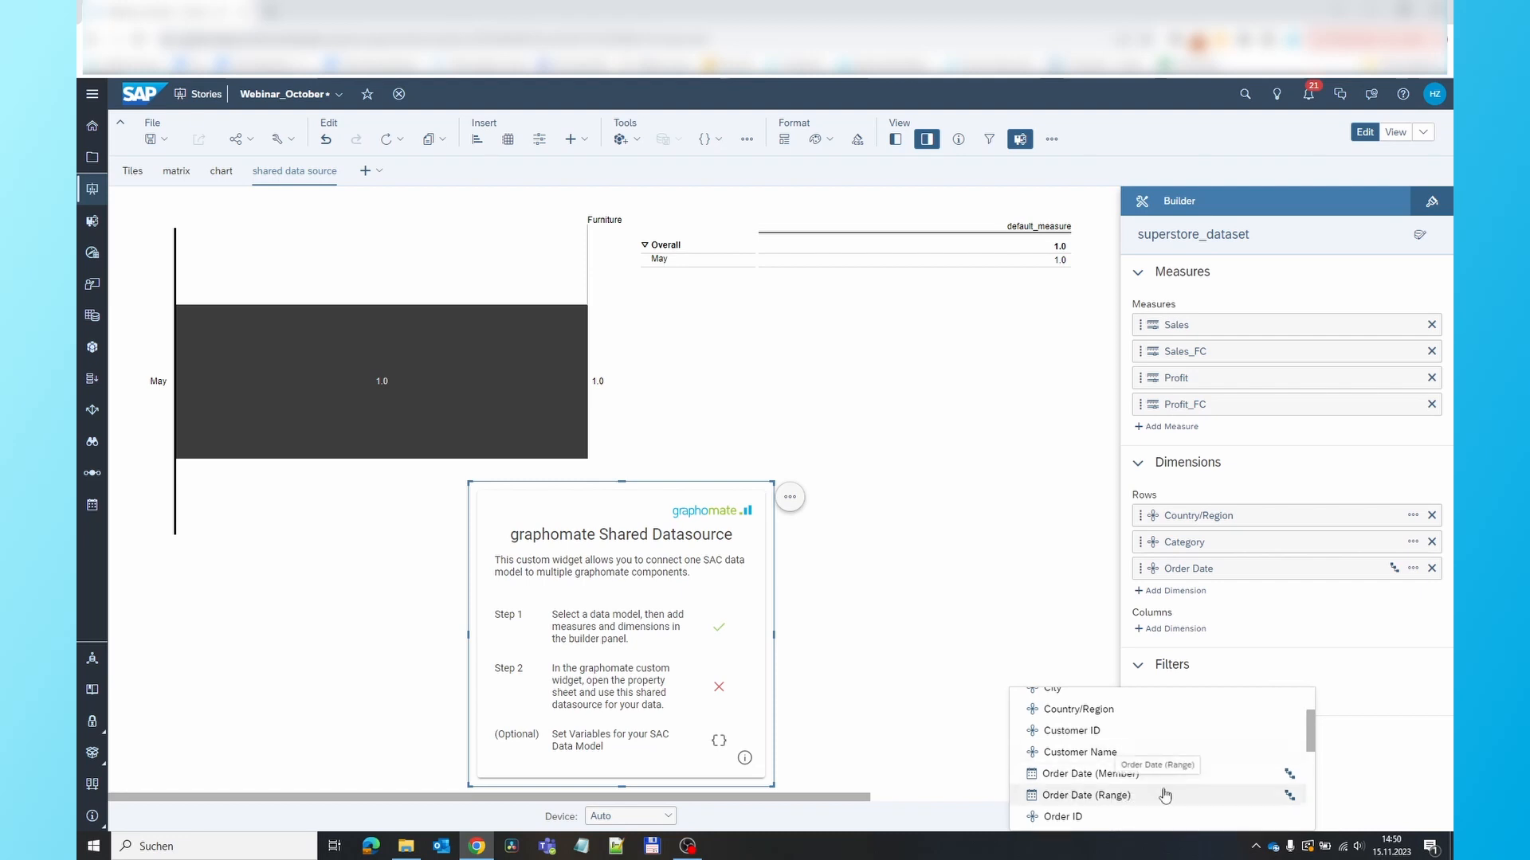
left_click(1115, 796)
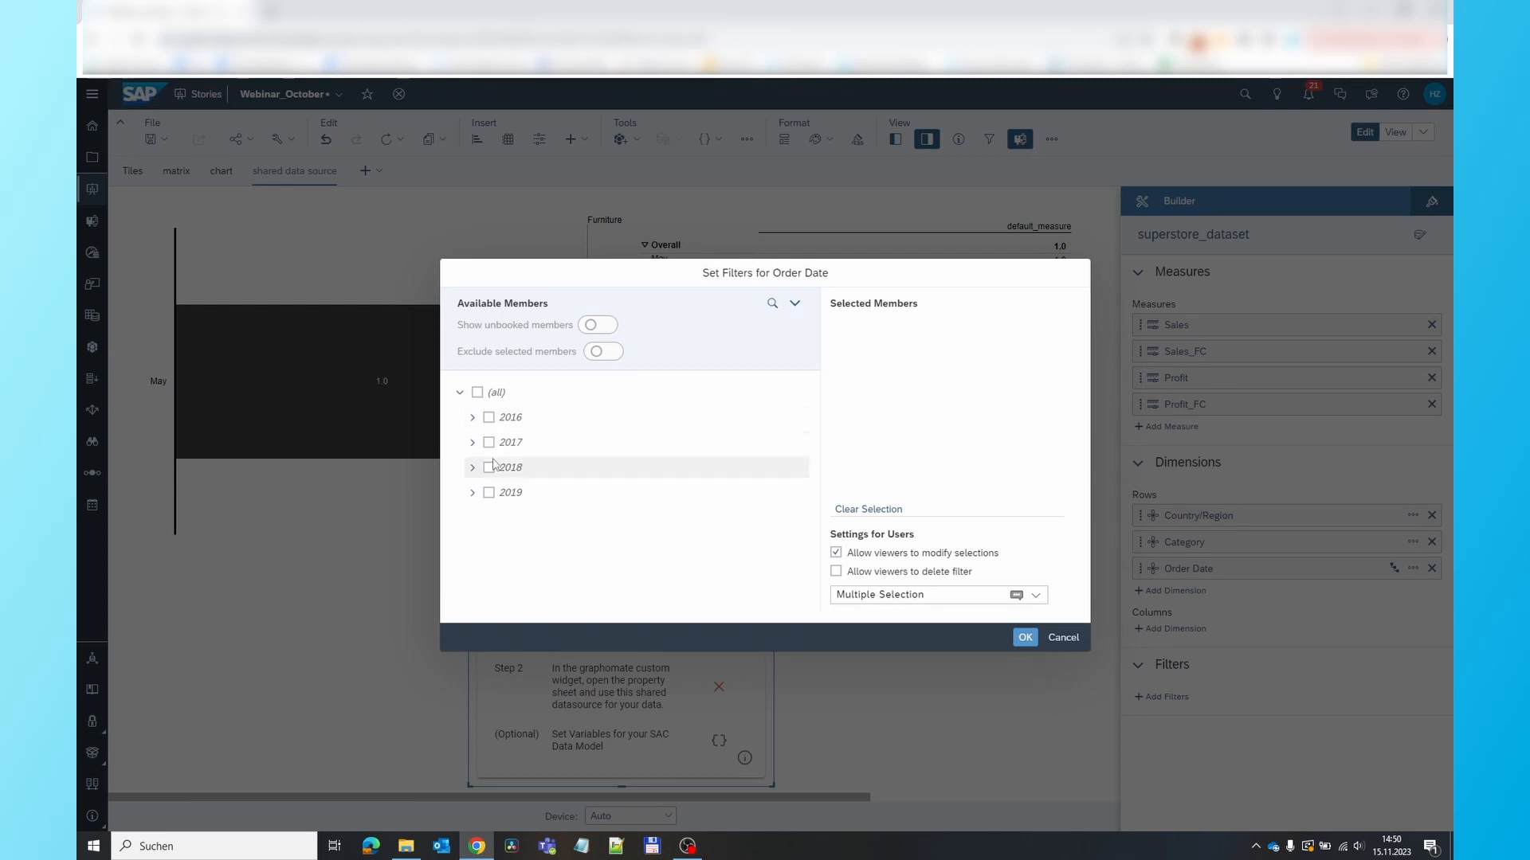
left_click(488, 493)
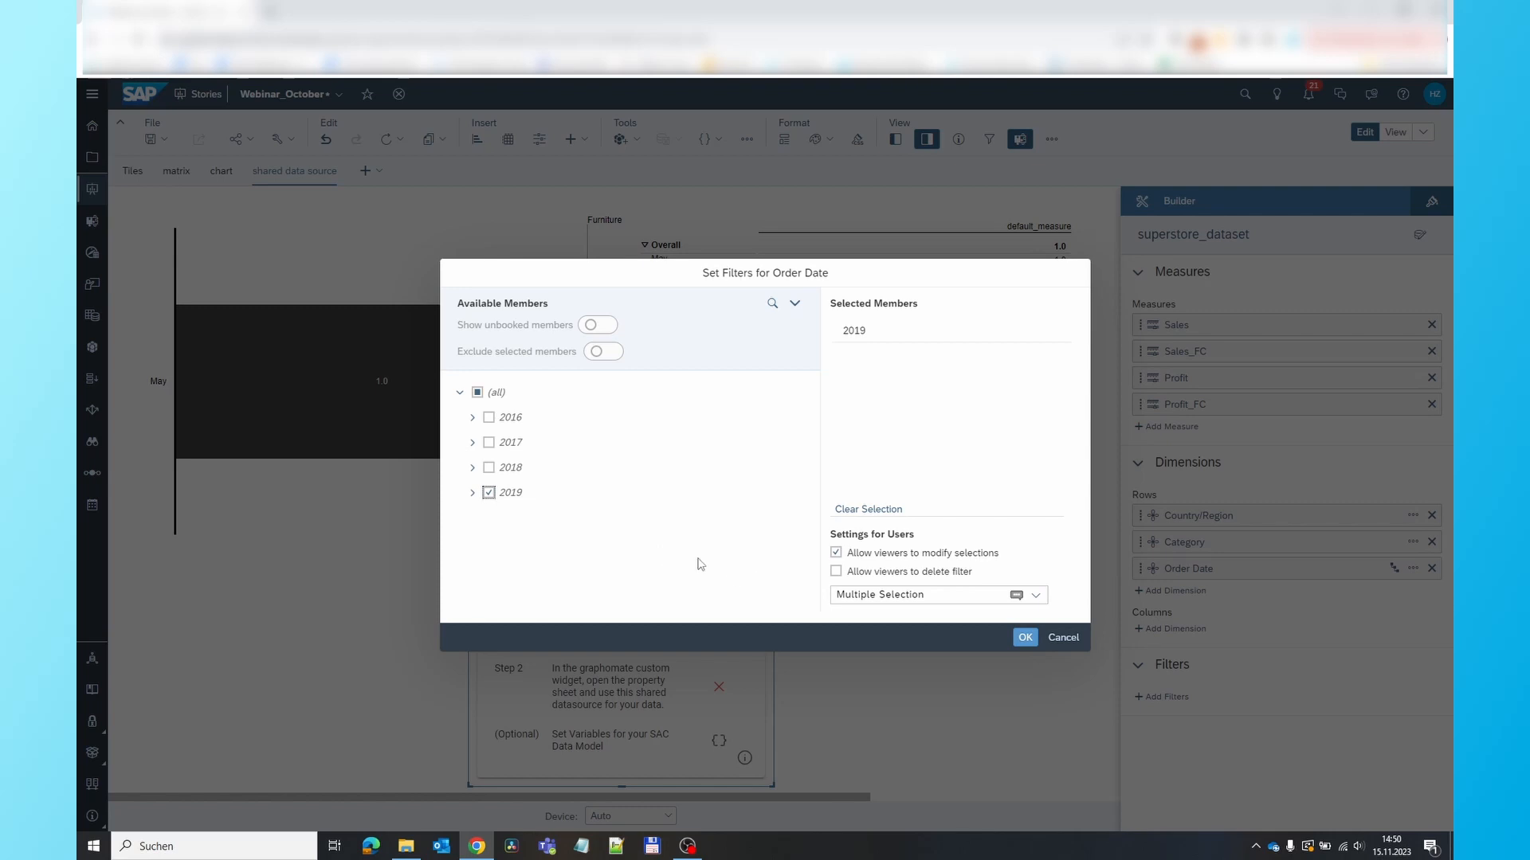
left_click(1025, 638)
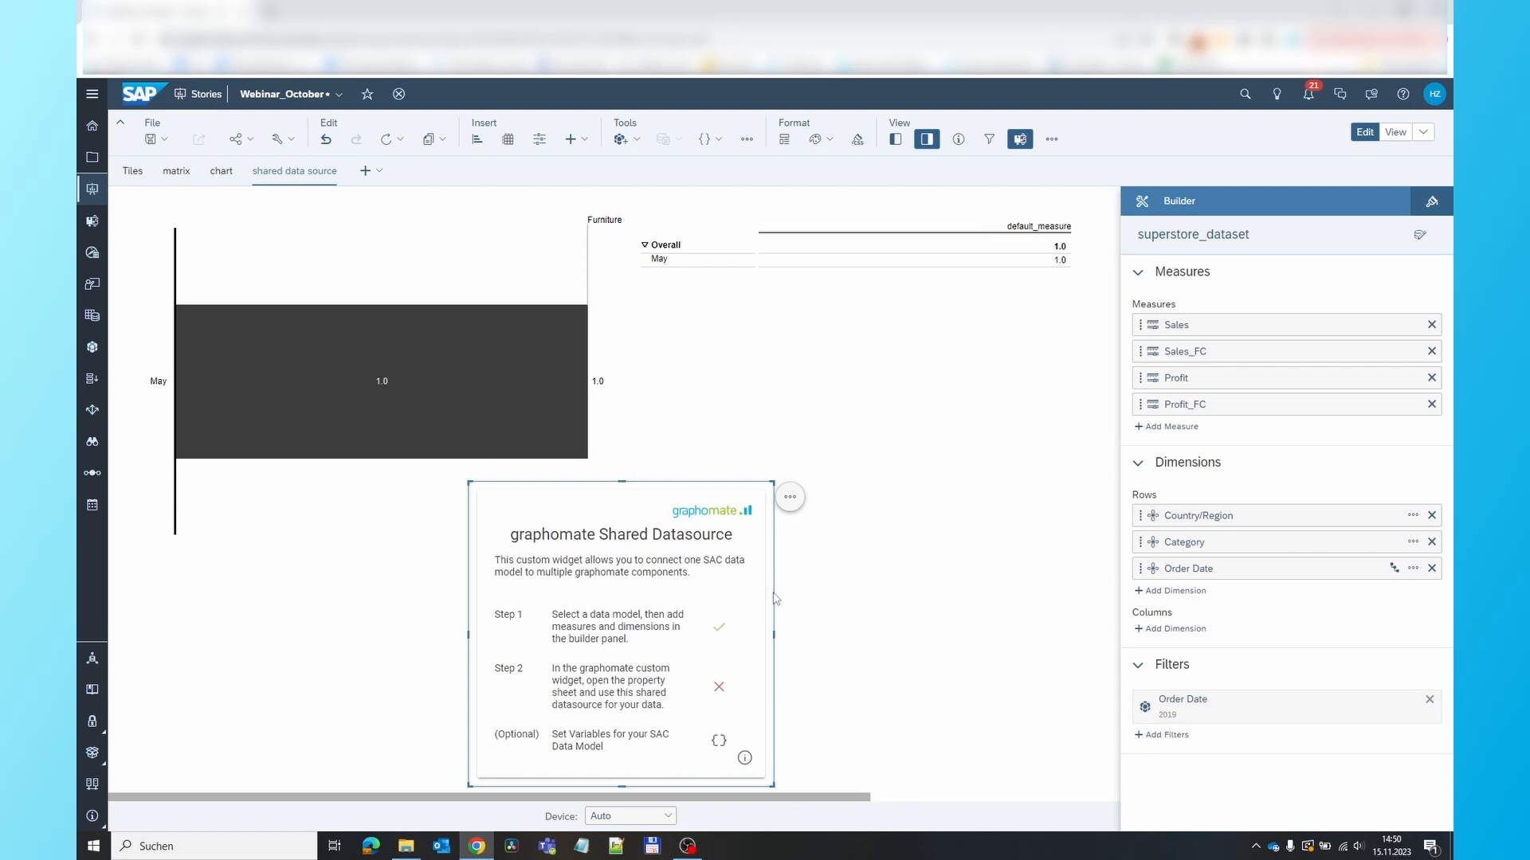
Switch the bar chart's datasource type to Shared, bind it to SharedDatasource_1 and apply the offered series selection
left_click(510, 257)
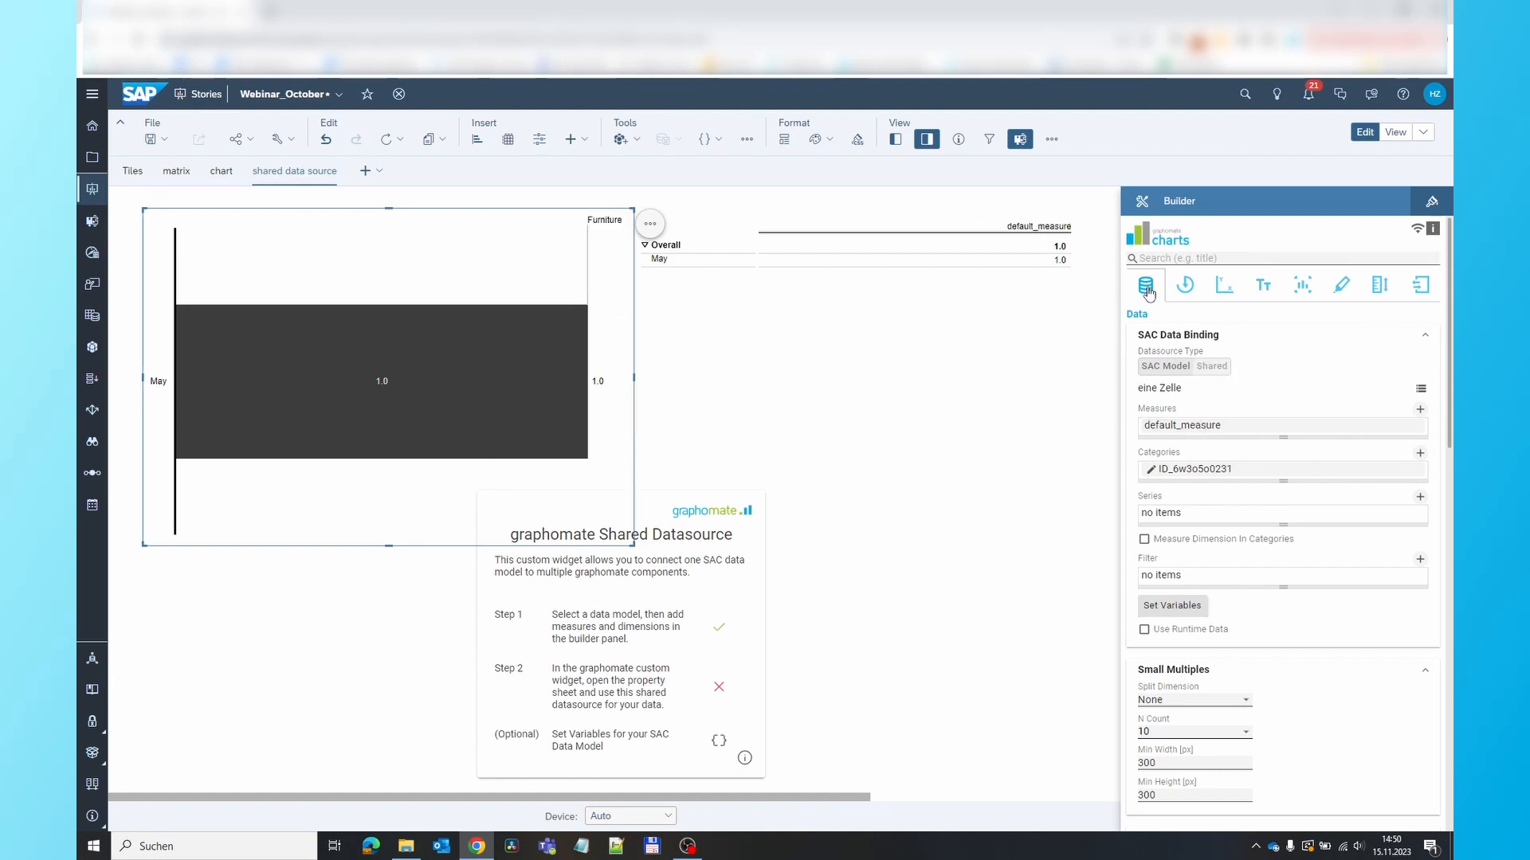
left_click(1215, 369)
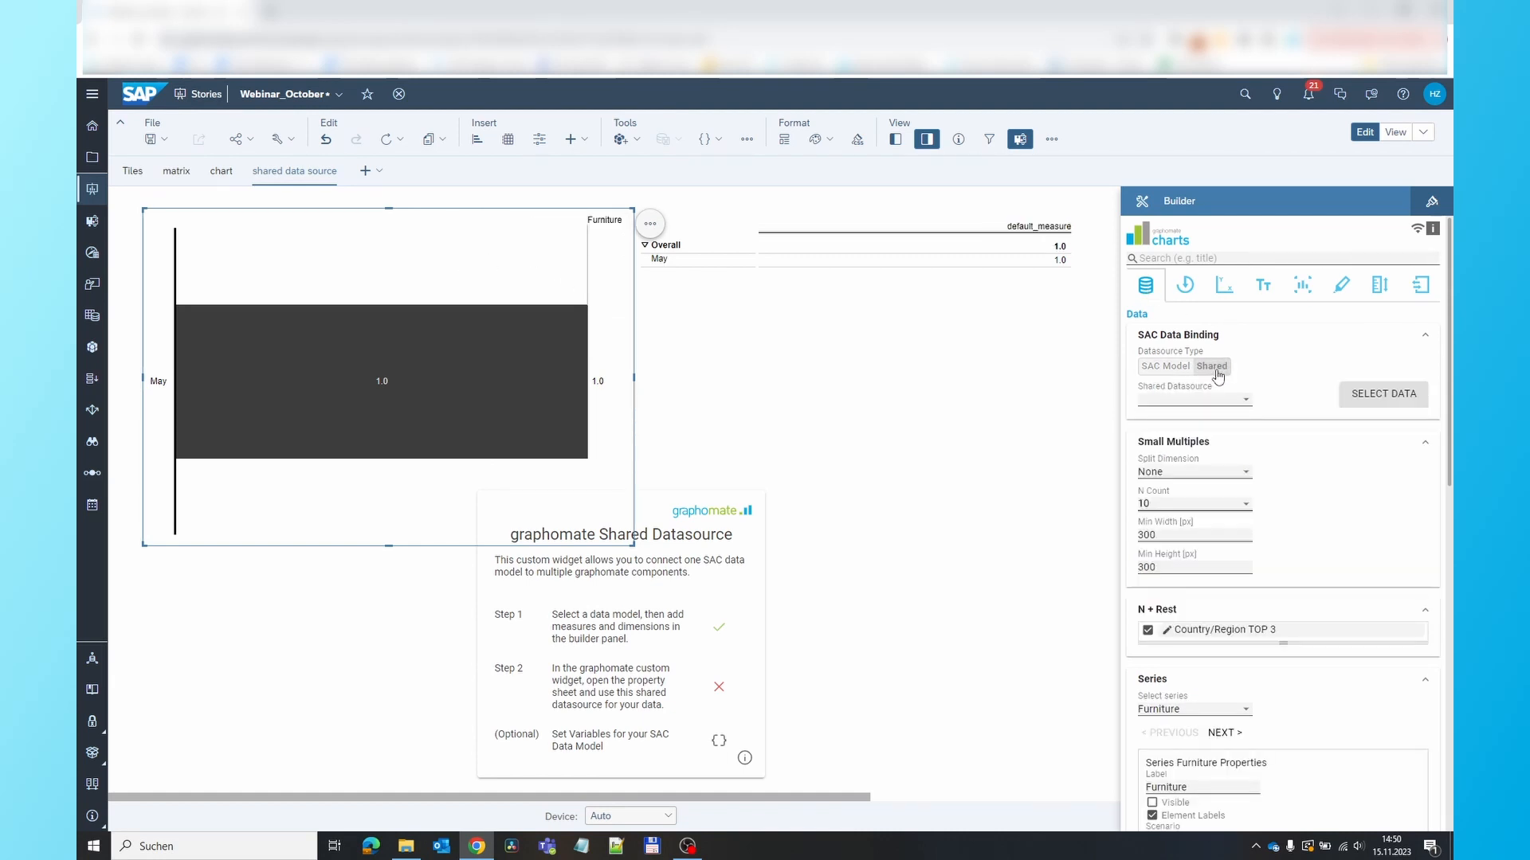
left_click(1227, 401)
left_click(1227, 405)
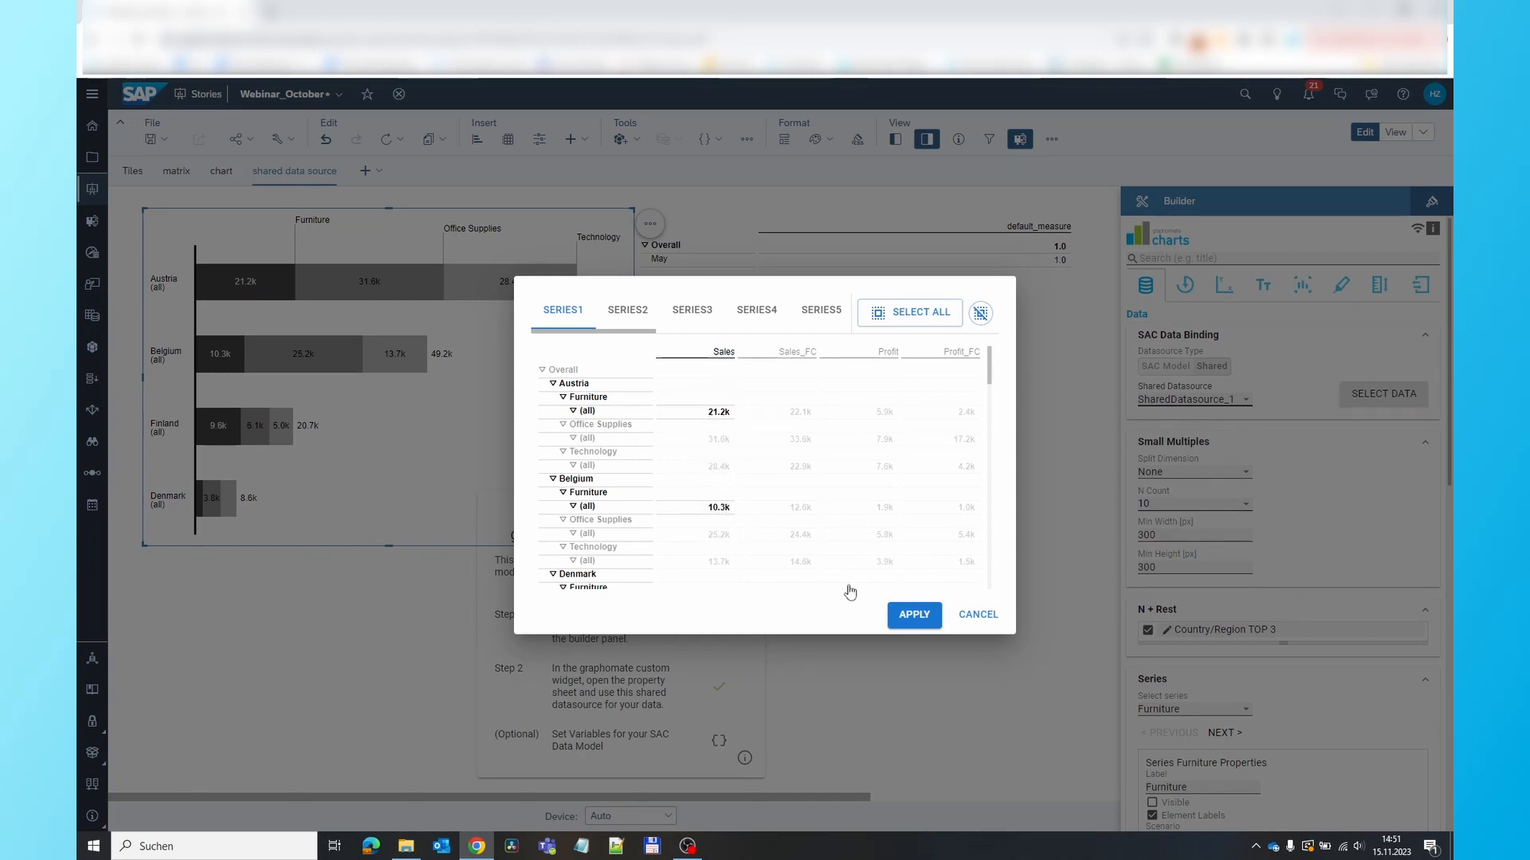
left_click(913, 614)
mouse_move(579, 415)
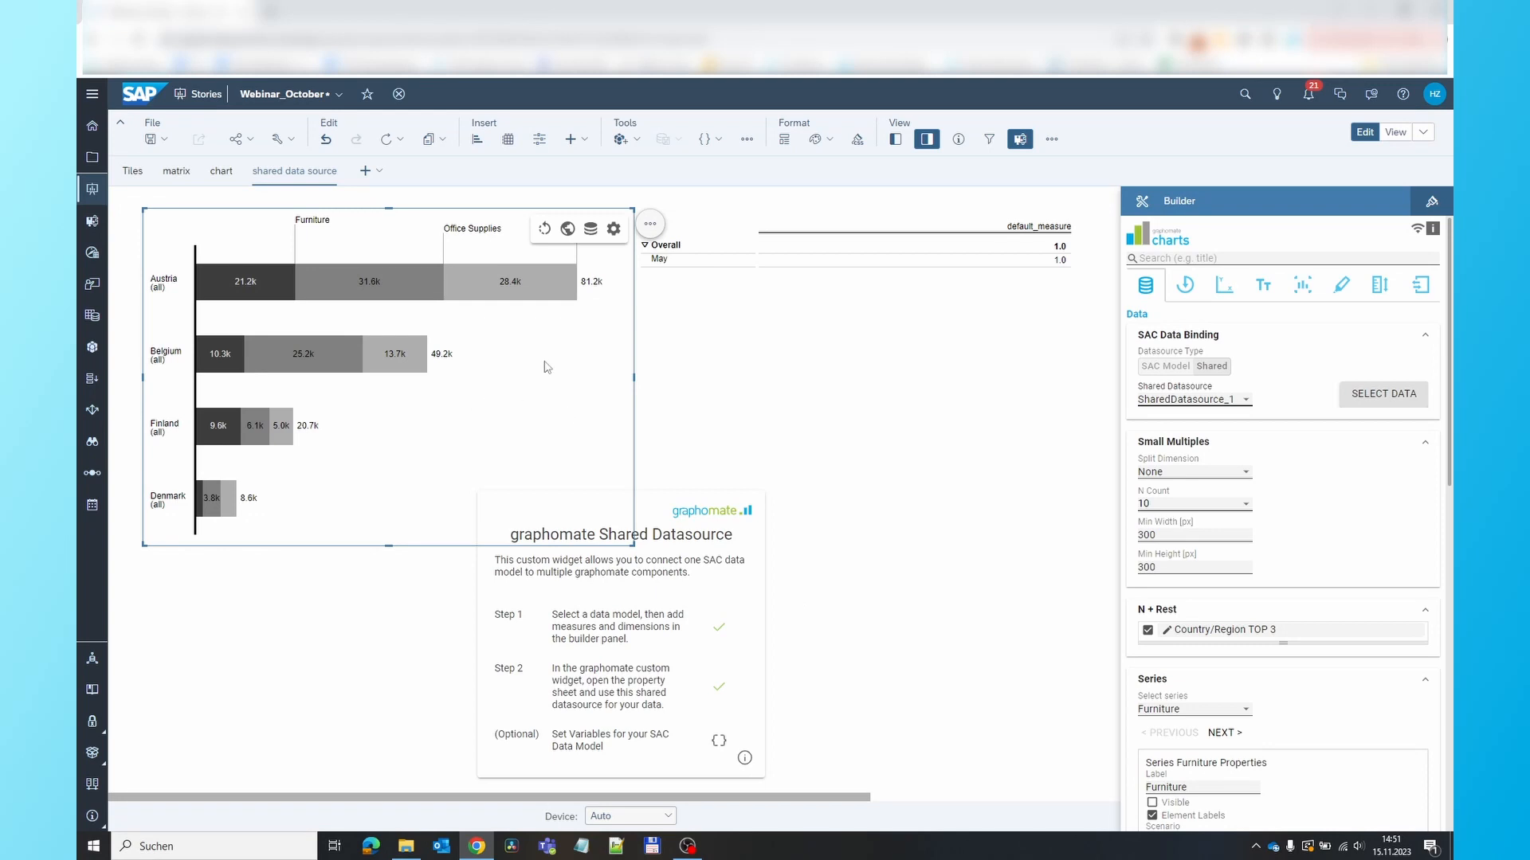
Bind the matrix to the shared datasource SharedDatasource_1 and apply the data selection with the Sales and Sales_FC columns
left_click(1054, 333)
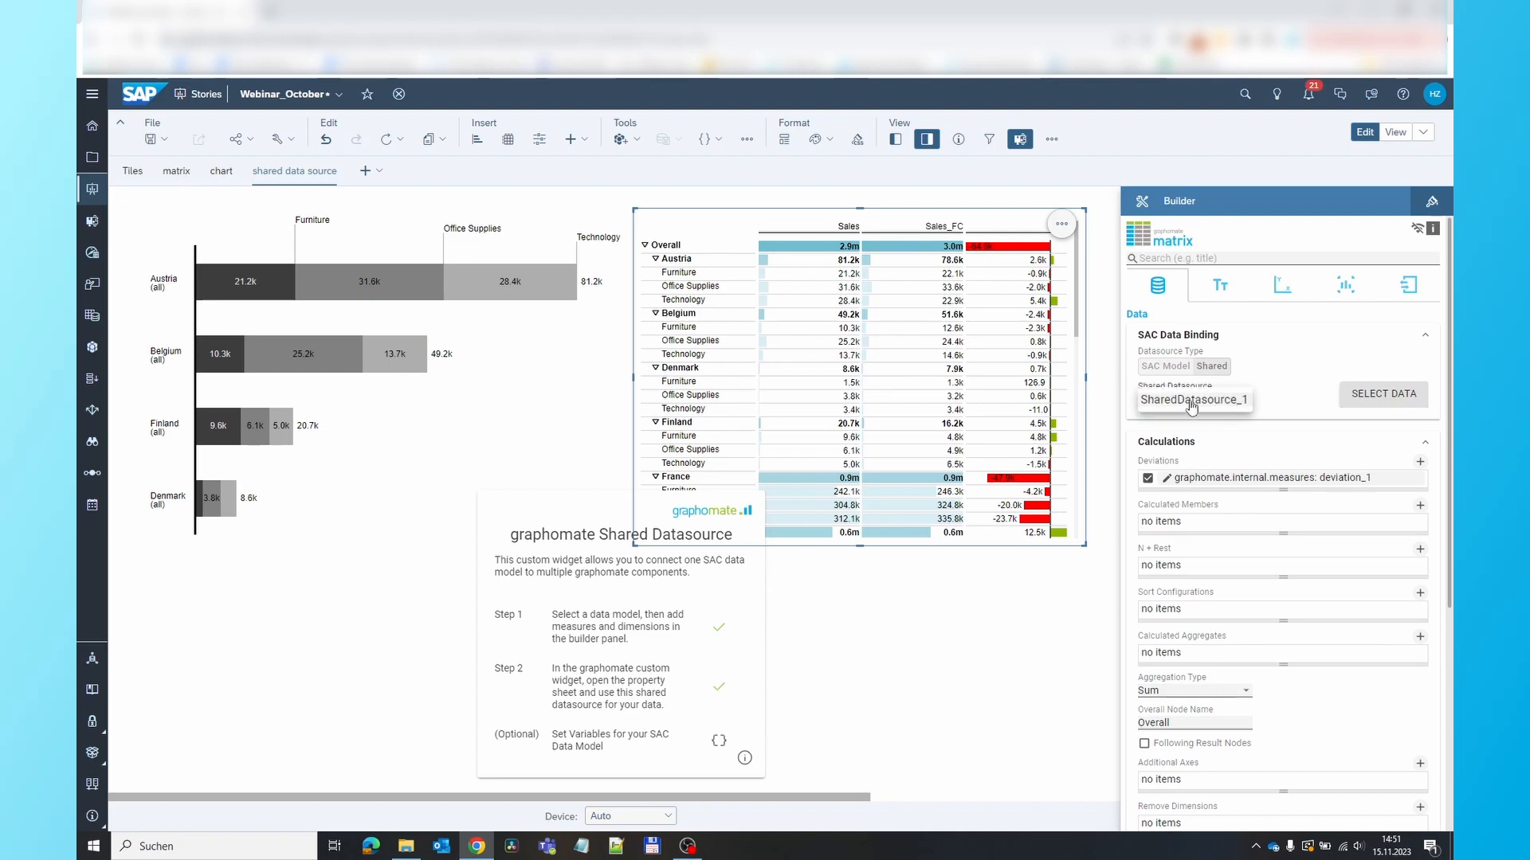
left_click(1191, 406)
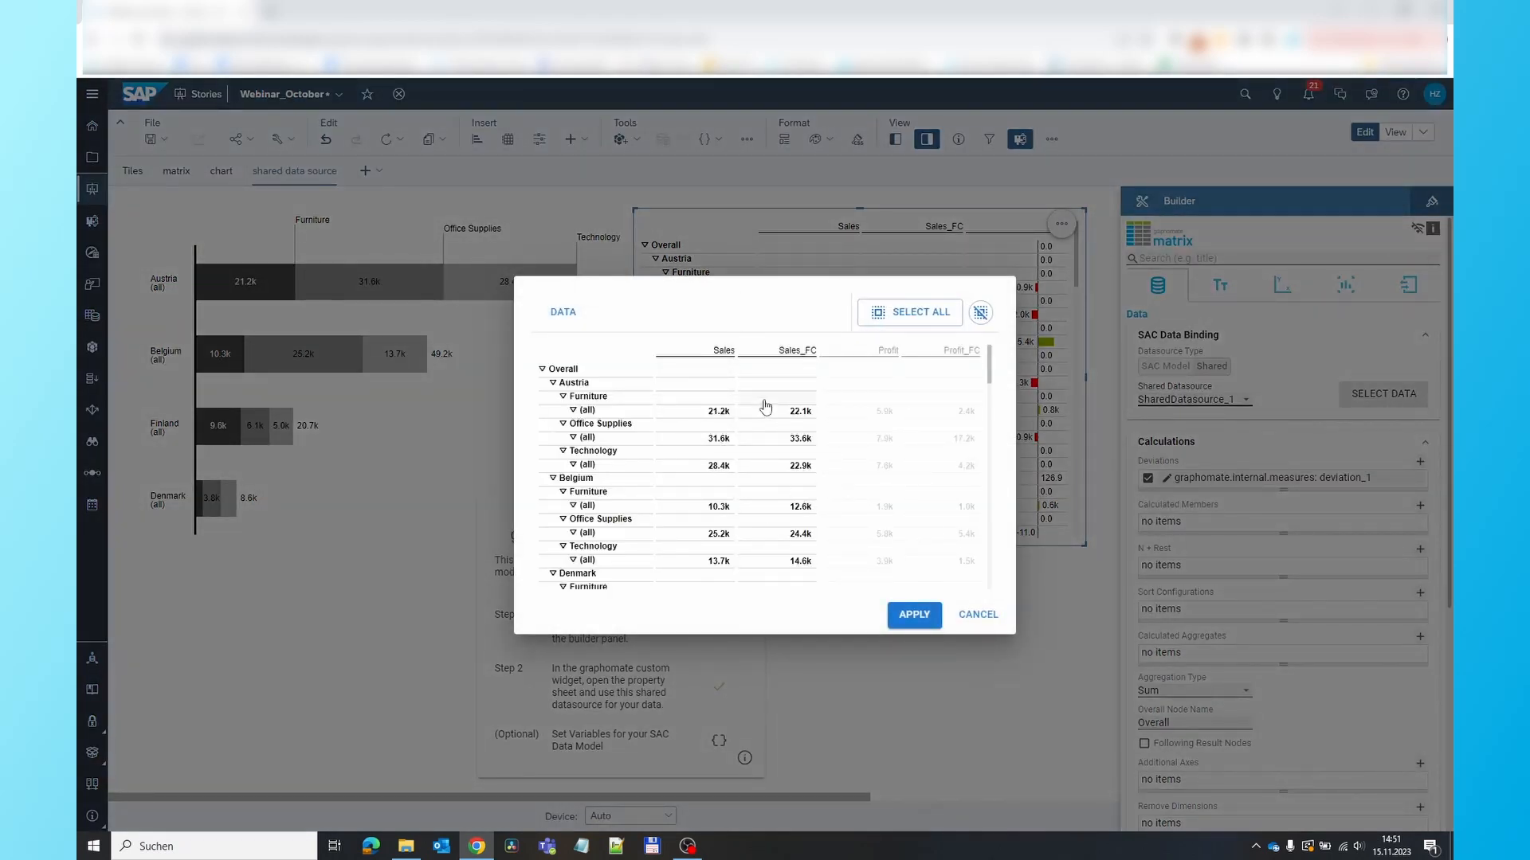
left_click(914, 615)
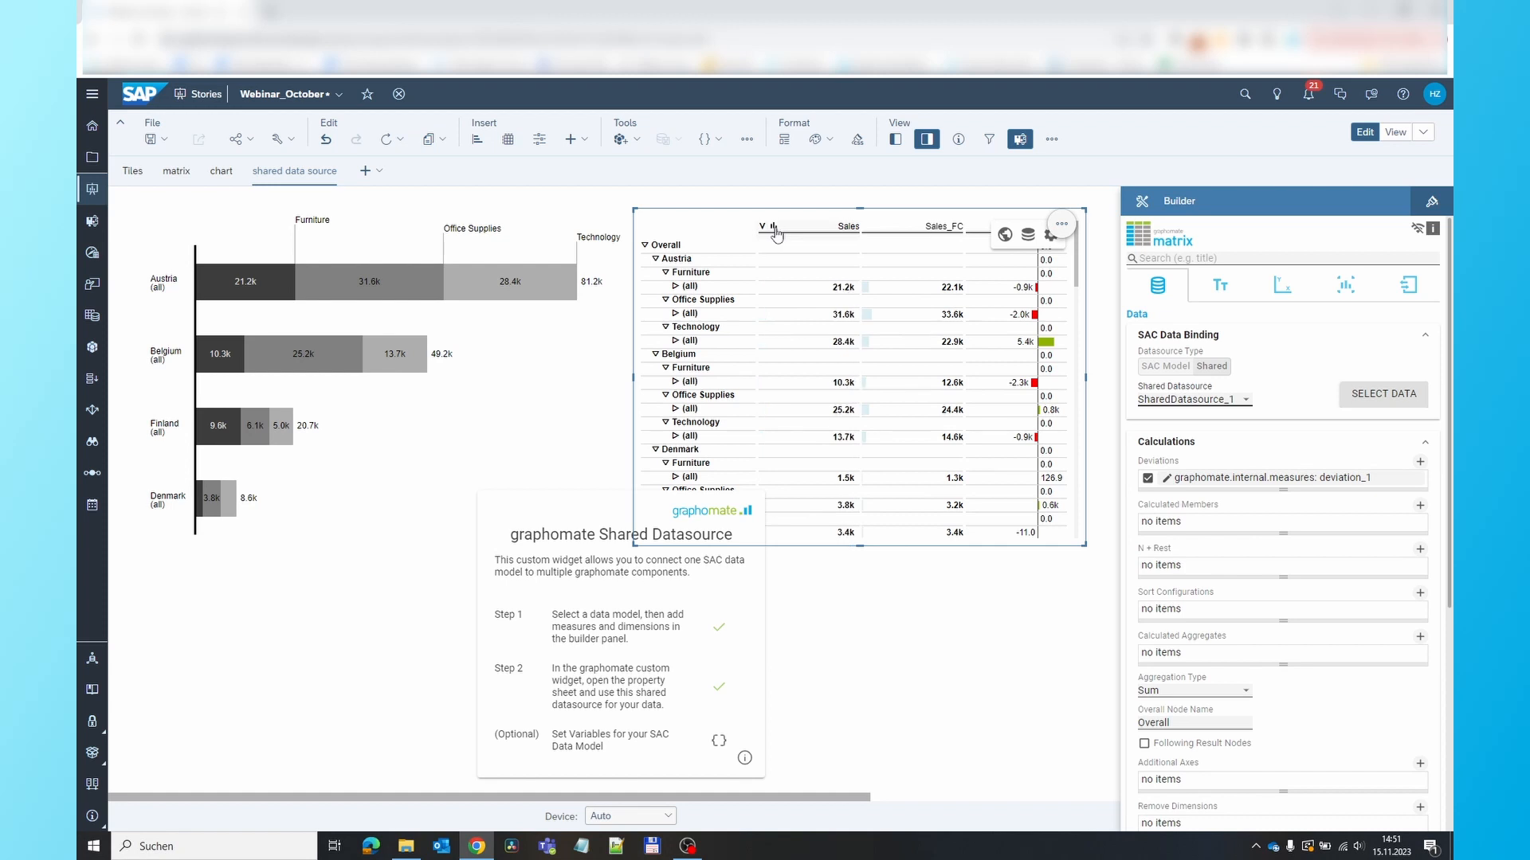
left_click(773, 227)
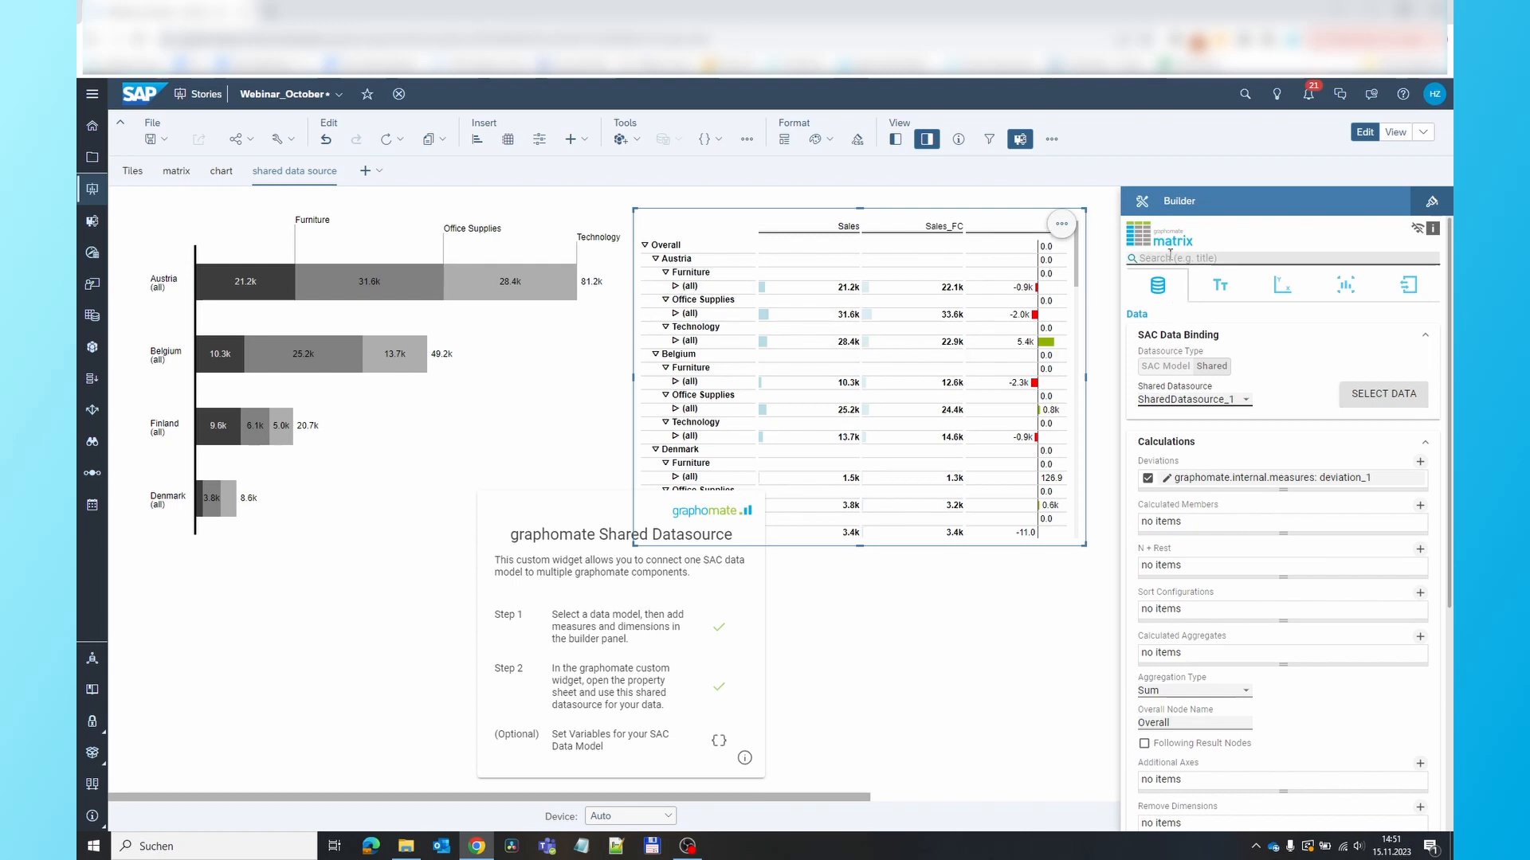
Remove the Order Date filter and the Order Date row dimension from the shared datasource
left_click(661, 670)
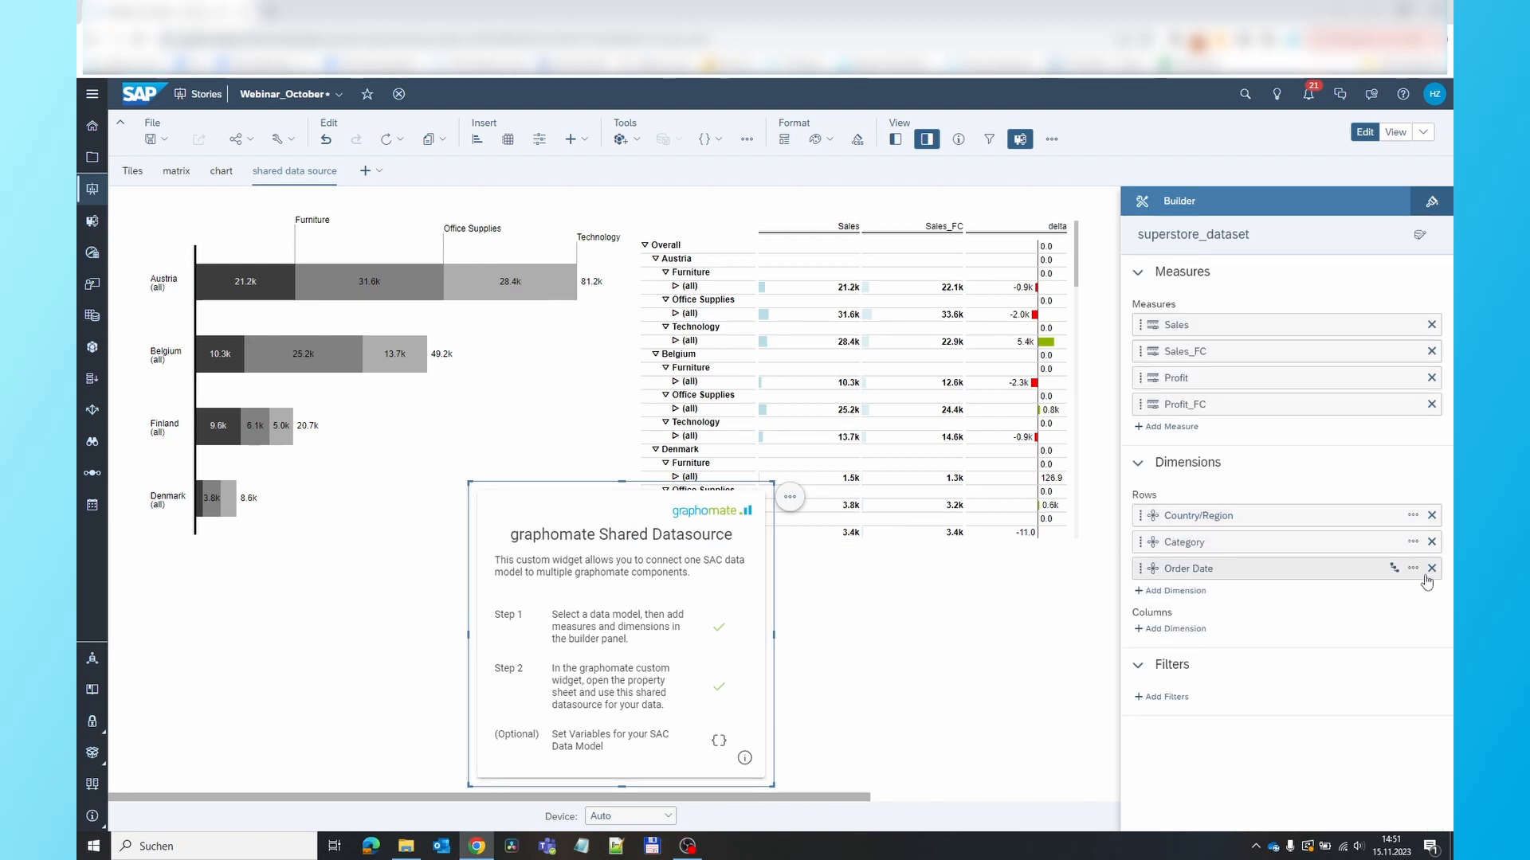
left_click(1432, 568)
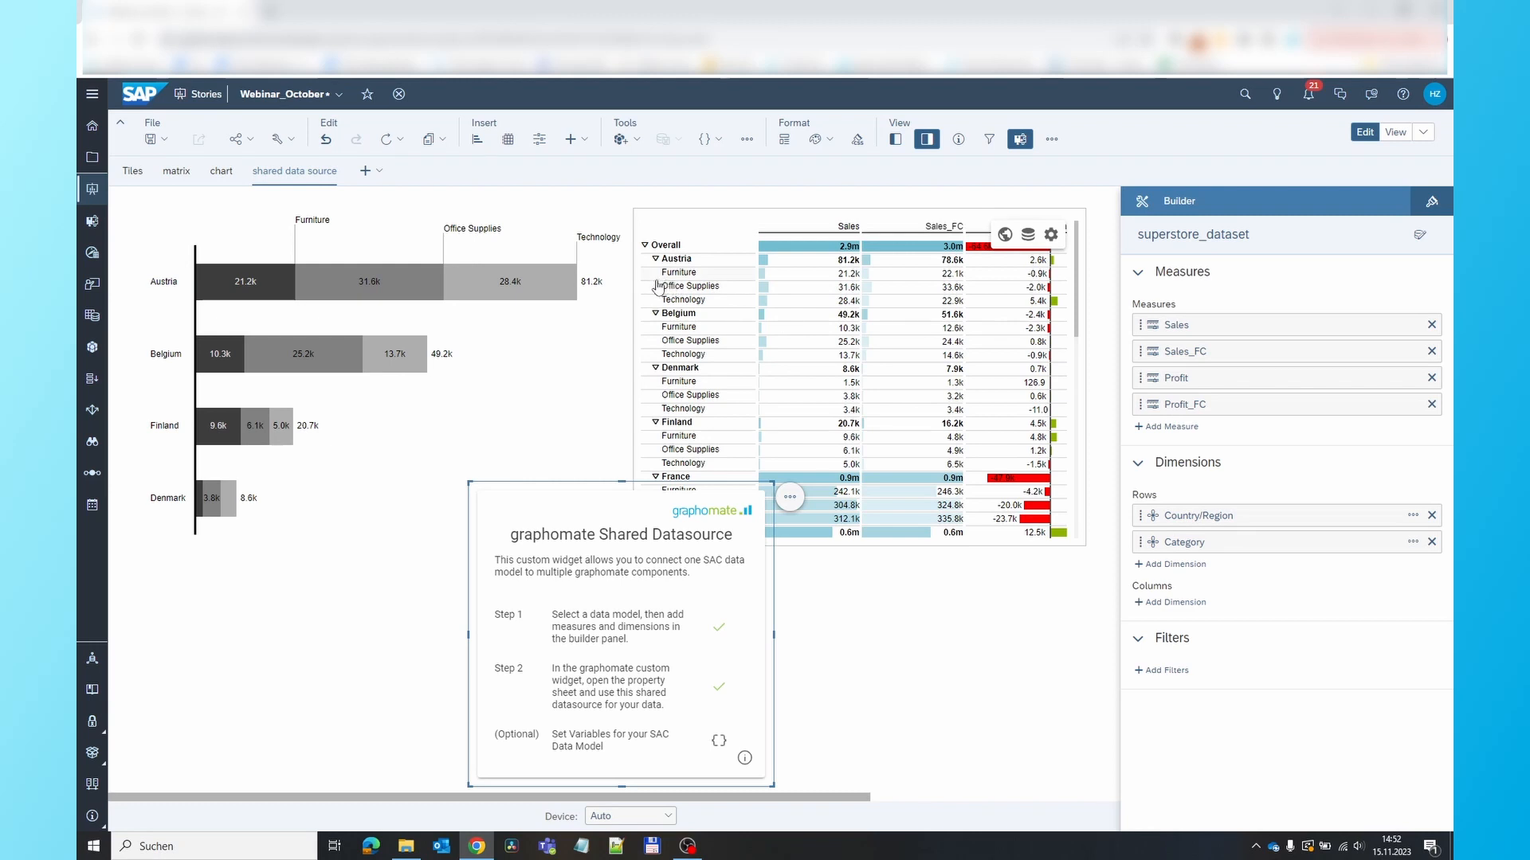
scroll(878, 475, "down", 3)
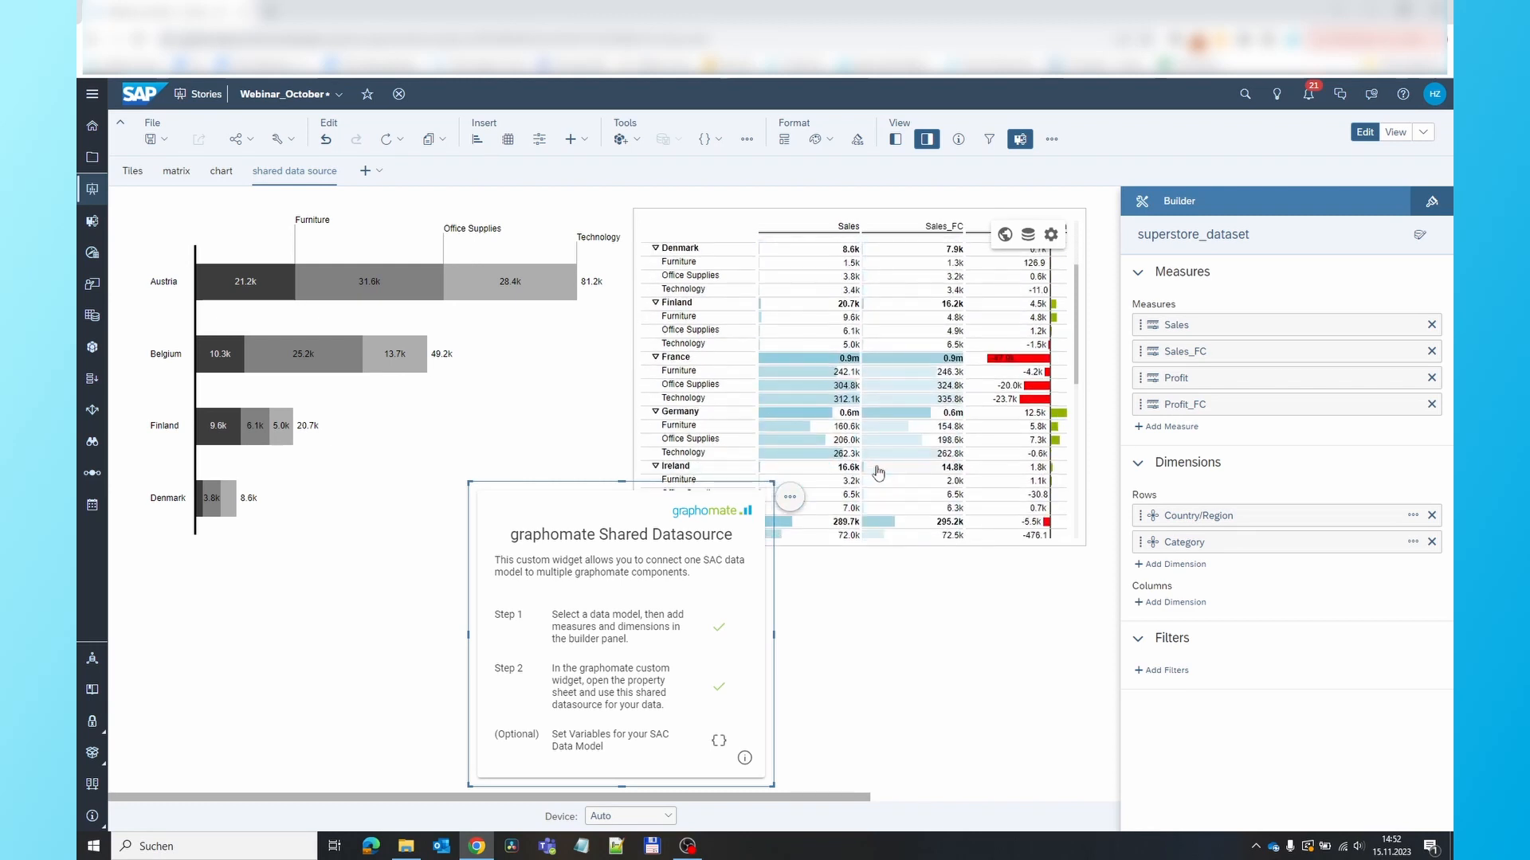
scroll(878, 473, "up", 3)
scroll(878, 473, "down", 10)
scroll(878, 472, "up", 8)
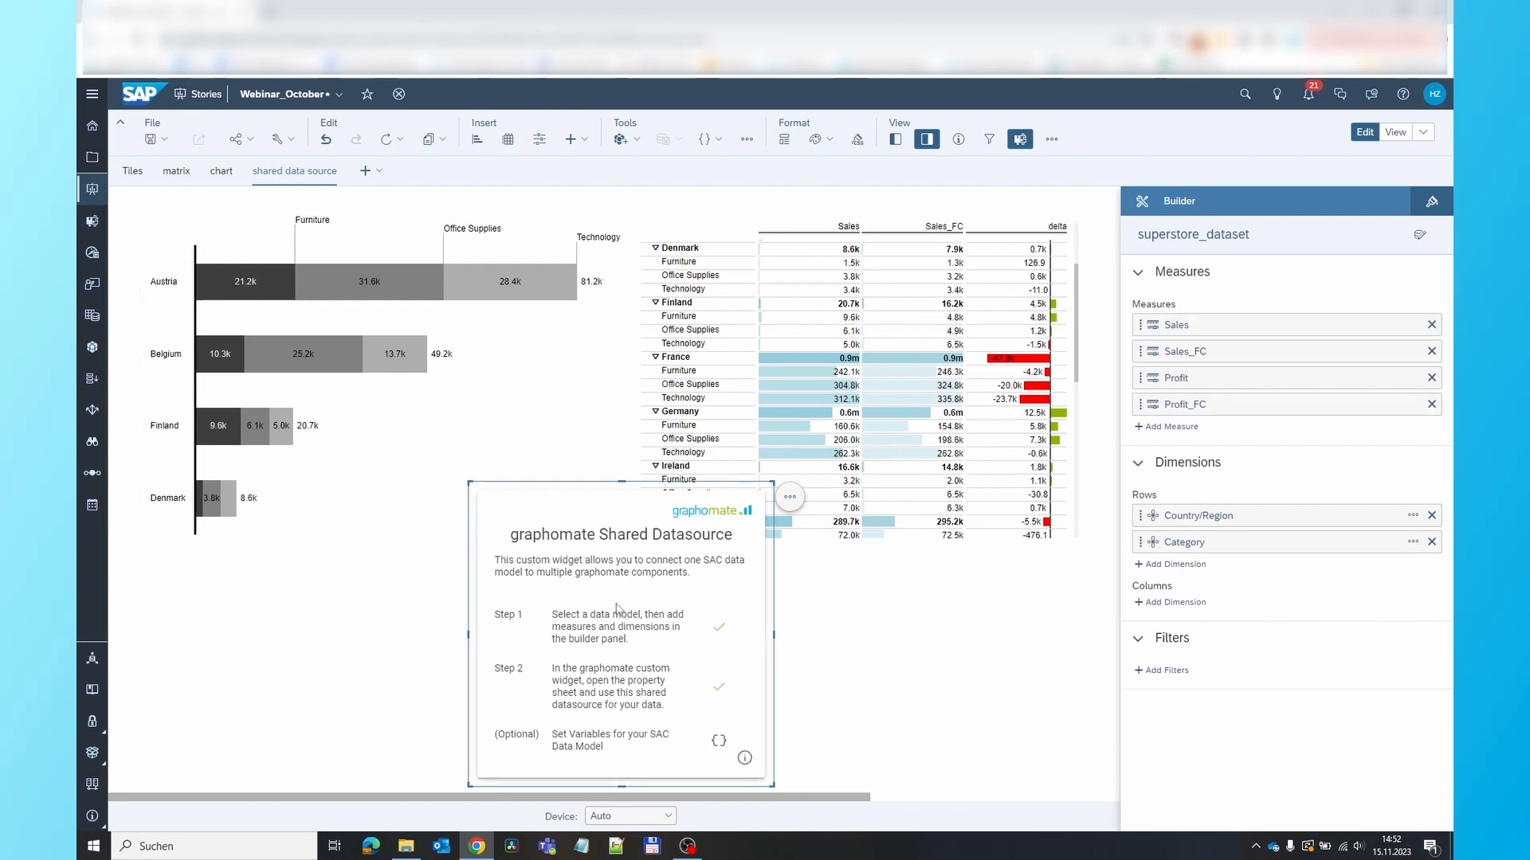
left_click(872, 378)
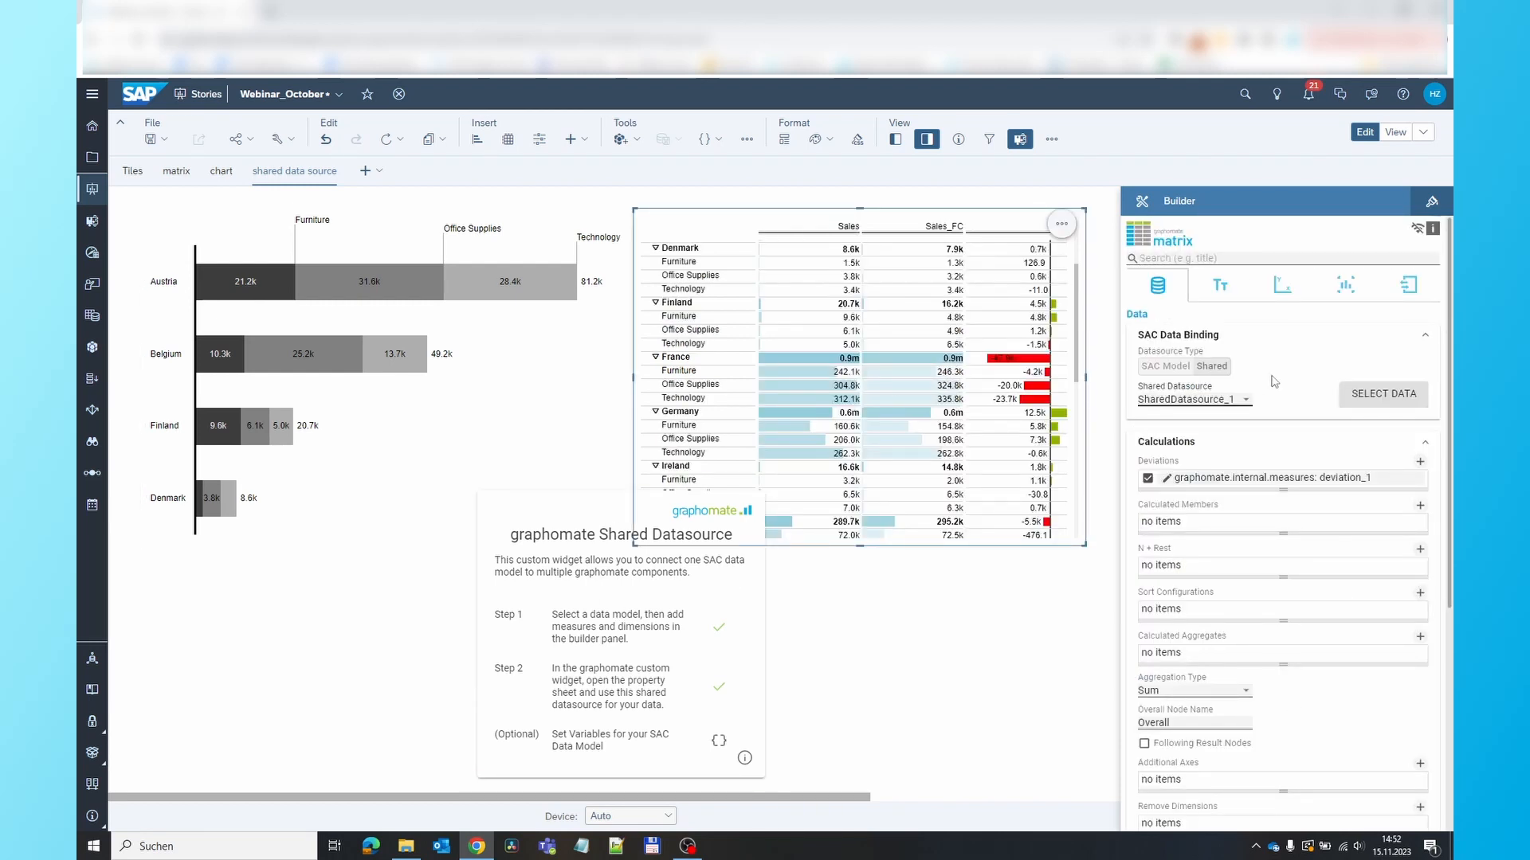
left_click(579, 504)
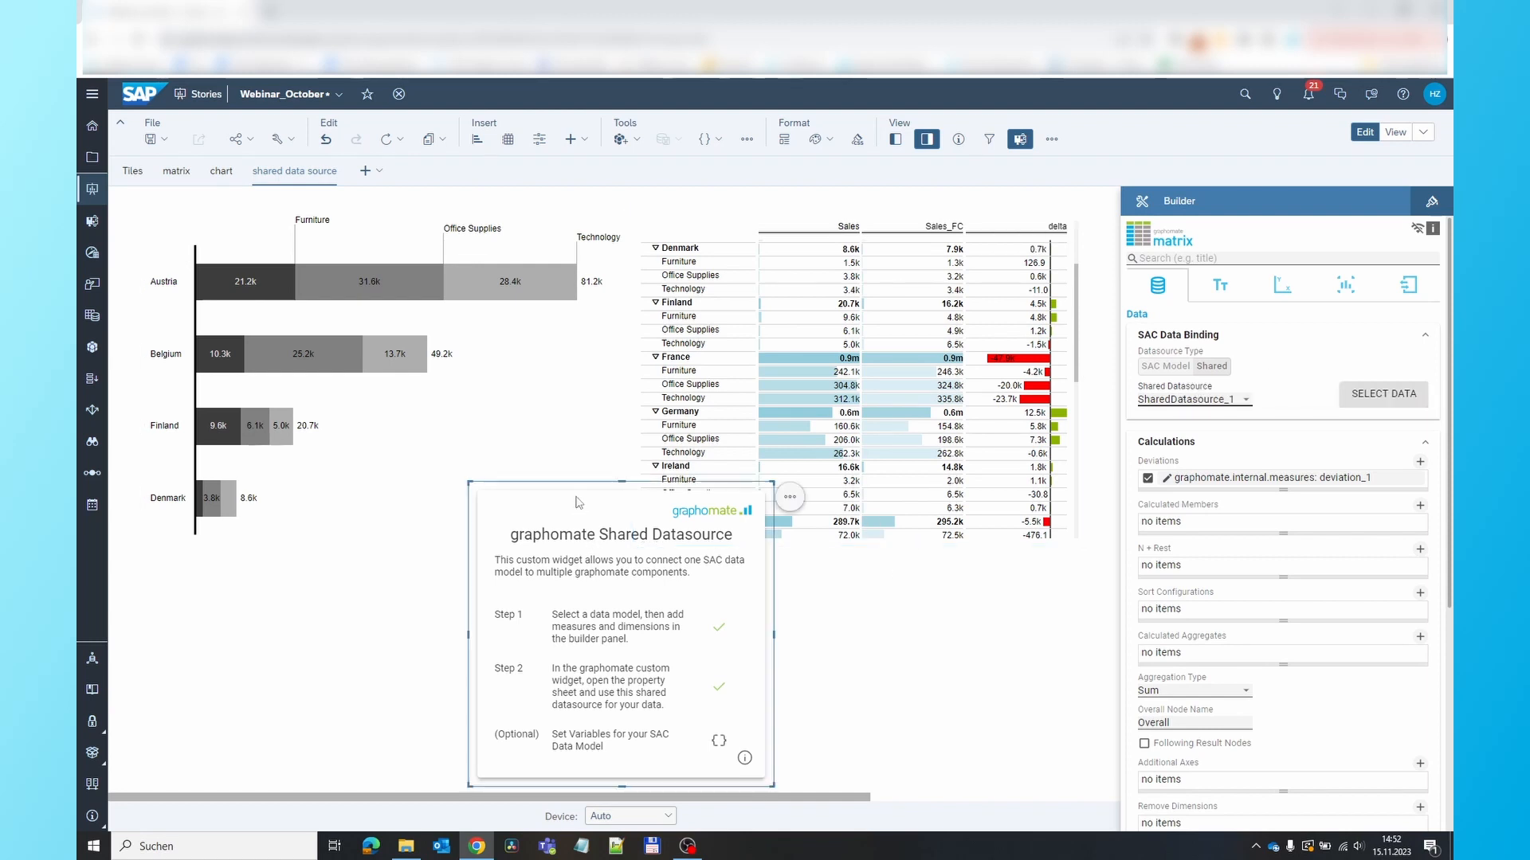